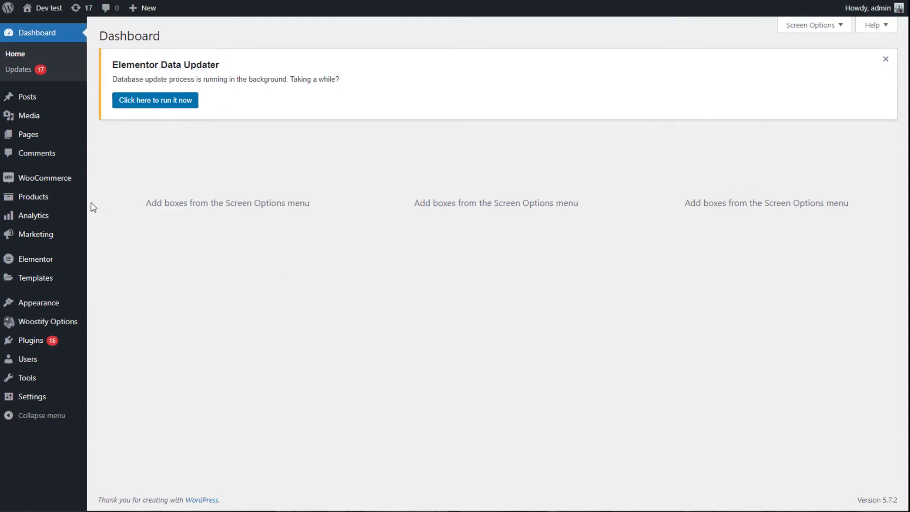
Step: Bulk-move the 20 products on the first page of the Products list to the Trash
mouse_move(41, 198)
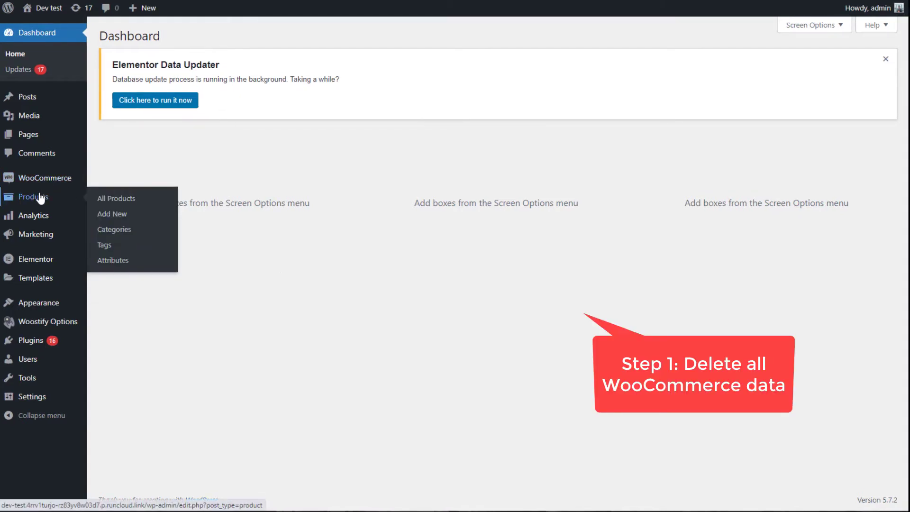
left_click(41, 200)
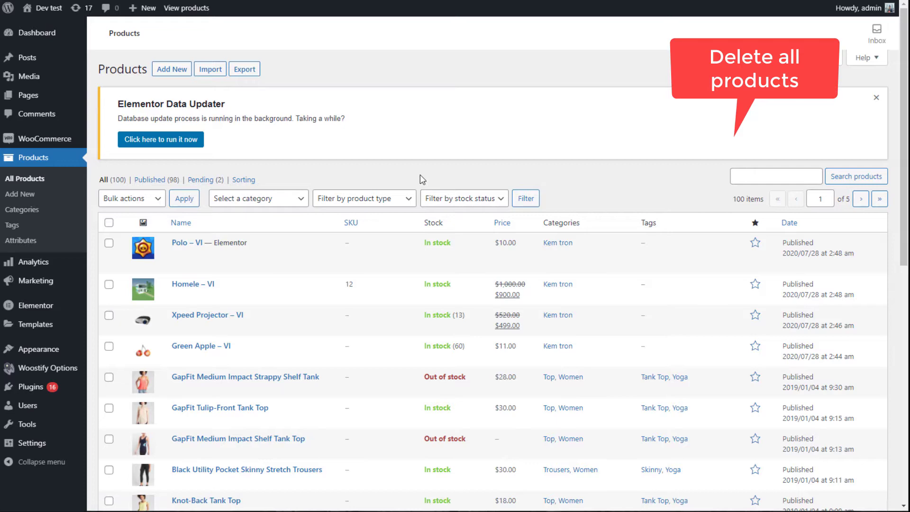
scroll(574, 272, "down", 10)
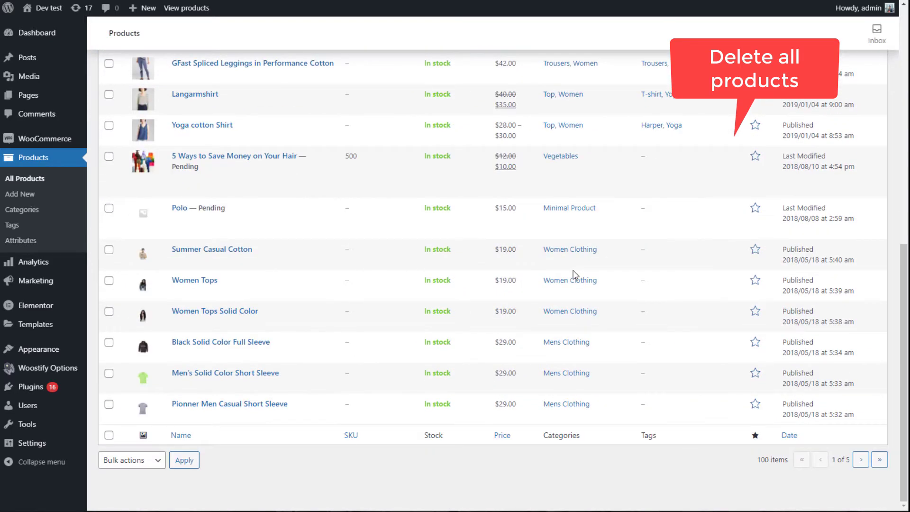
scroll(575, 273, "up", 10)
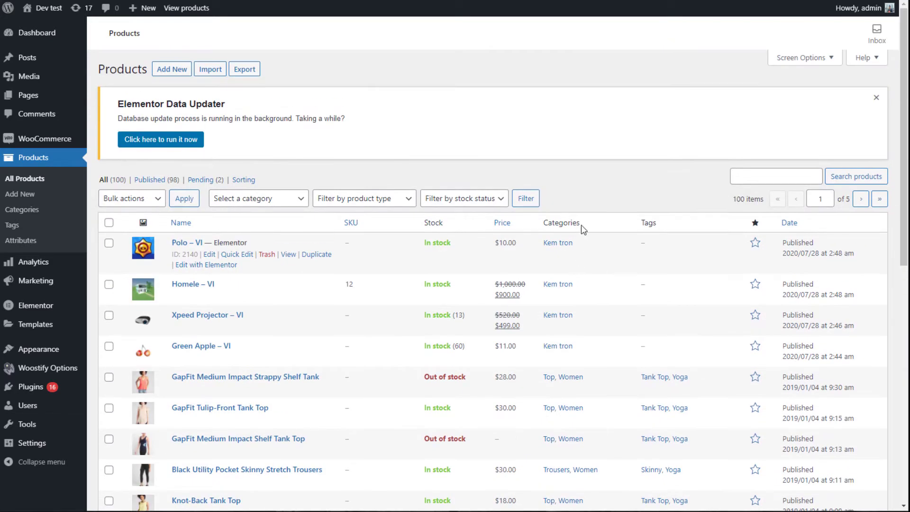
left_click(109, 223)
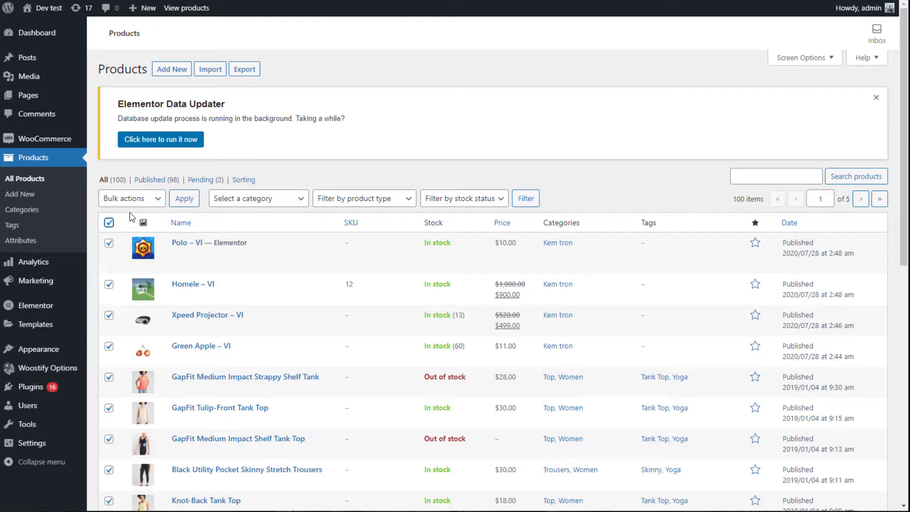
left_click(159, 203)
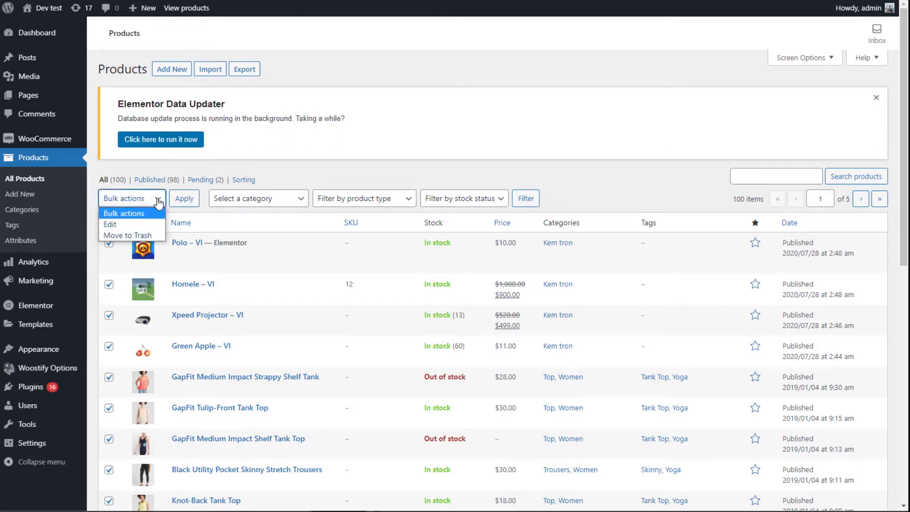
left_click(141, 236)
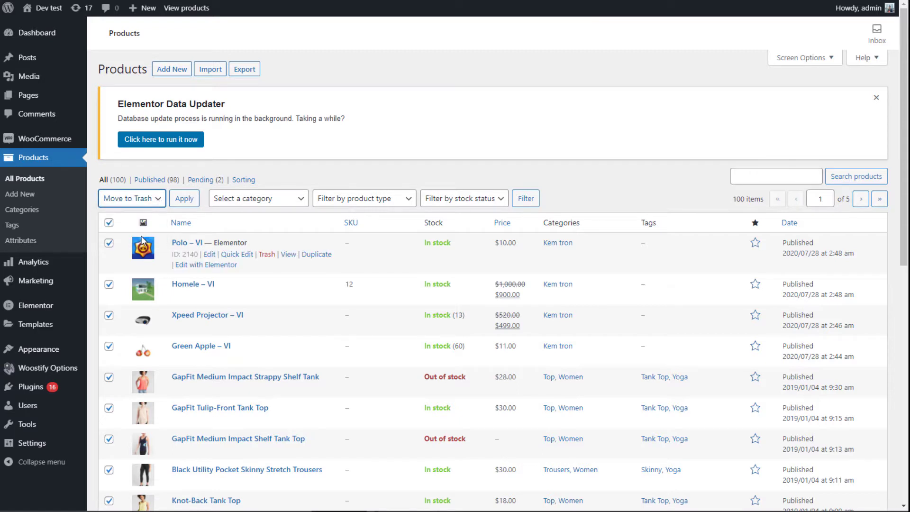
left_click(186, 199)
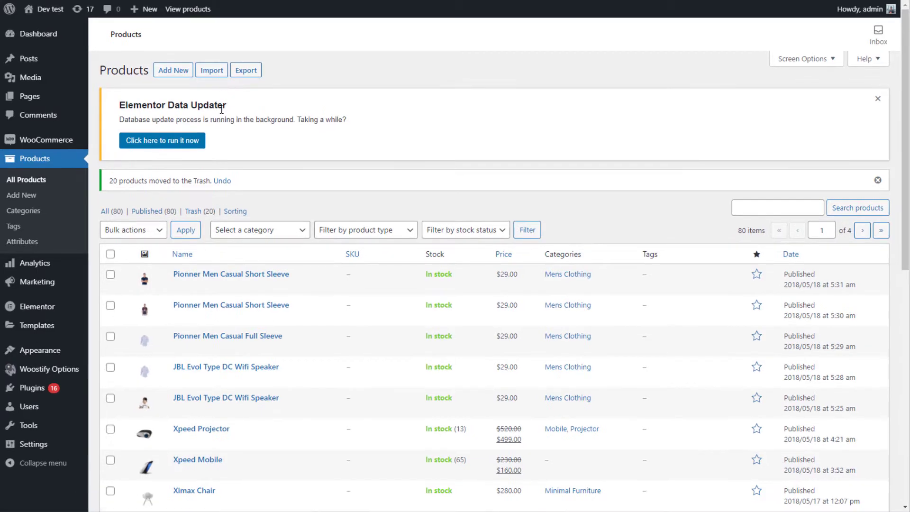
Step: Set Screen Options to show 80 products per page
left_click(828, 57)
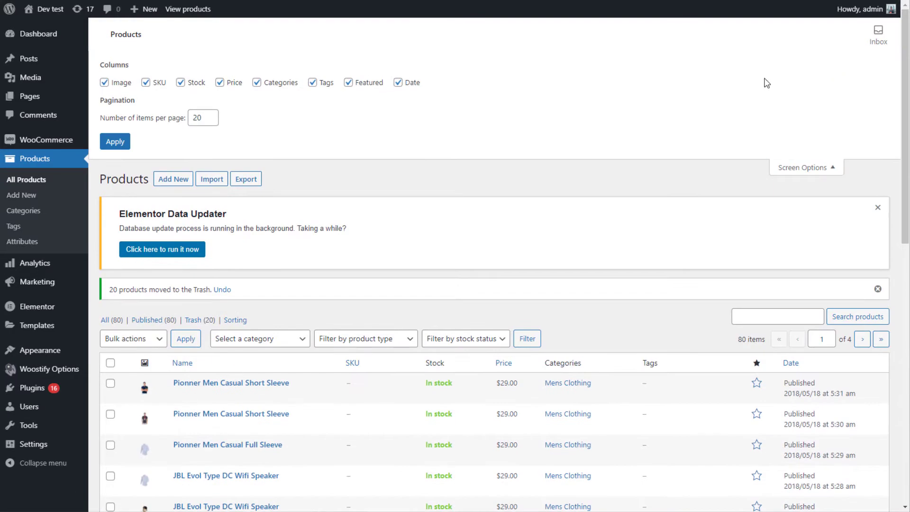
left_click(204, 118)
left_click_drag(197, 117, 192, 118)
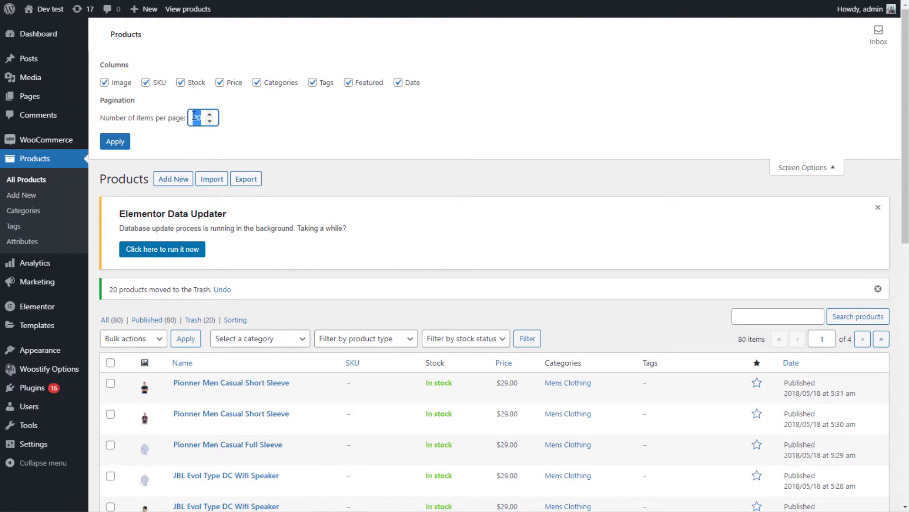
type("80")
left_click(125, 143)
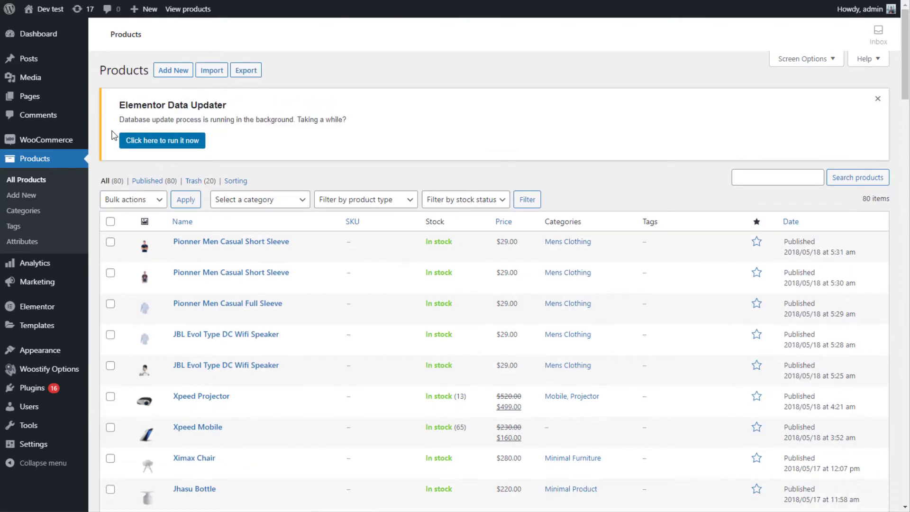
Step: Bulk-move all 80 remaining products to the Trash
left_click(110, 222)
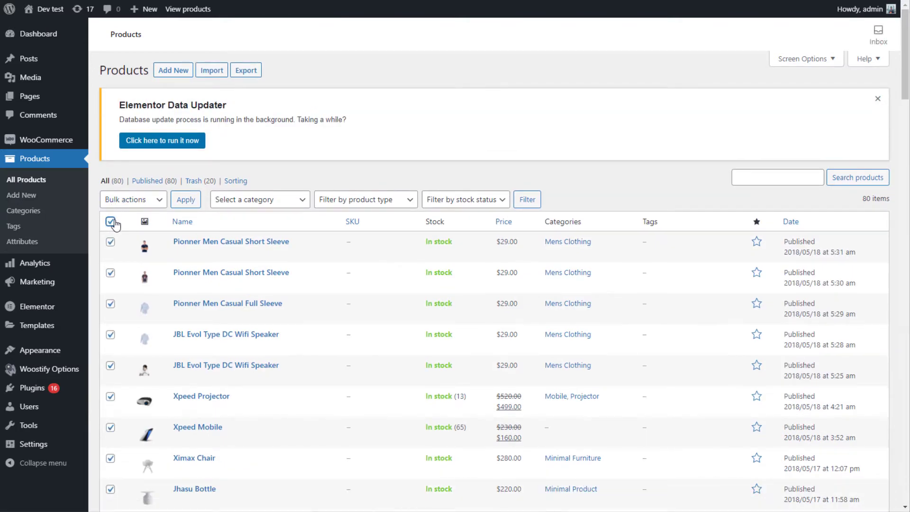
left_click(160, 204)
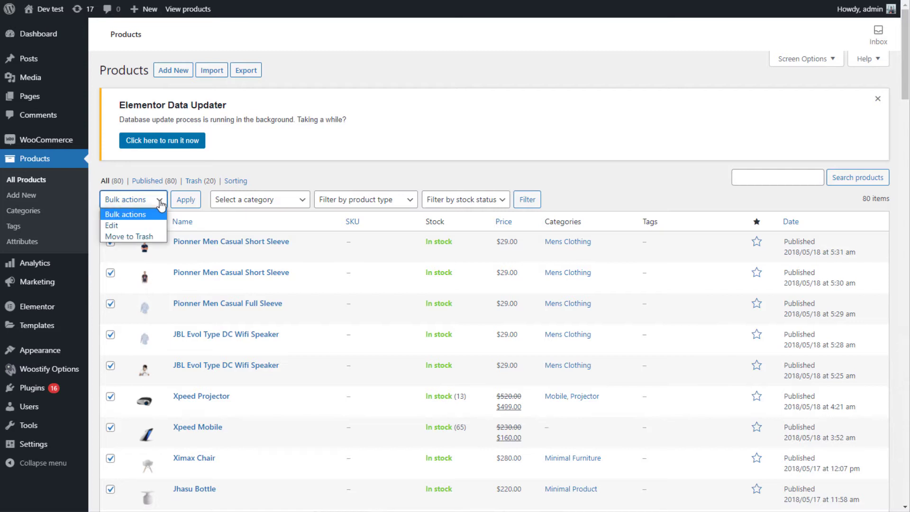
left_click(140, 237)
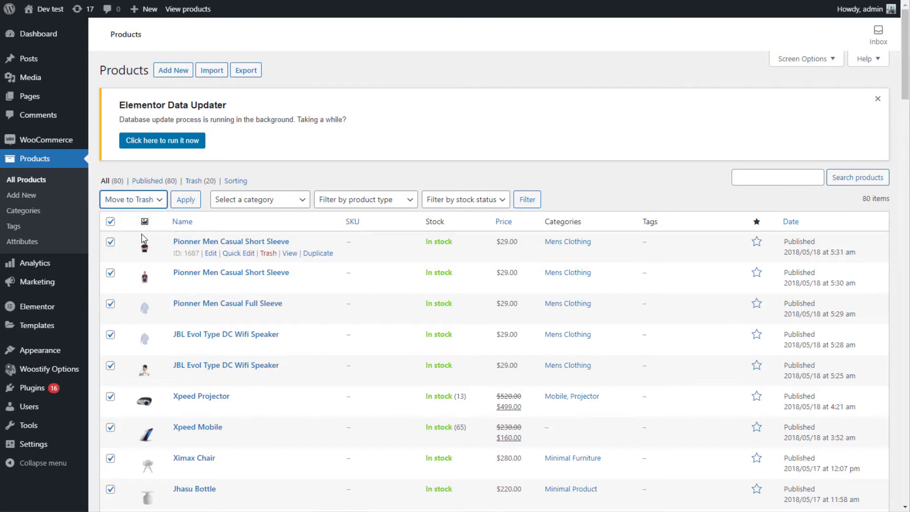
left_click(190, 204)
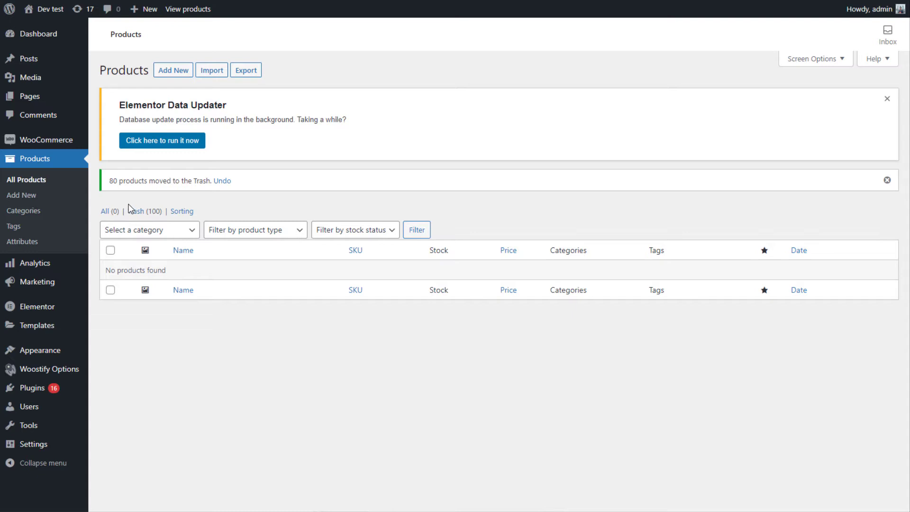
Step: Bulk-delete every category on the first page of Product Categories
left_click(23, 211)
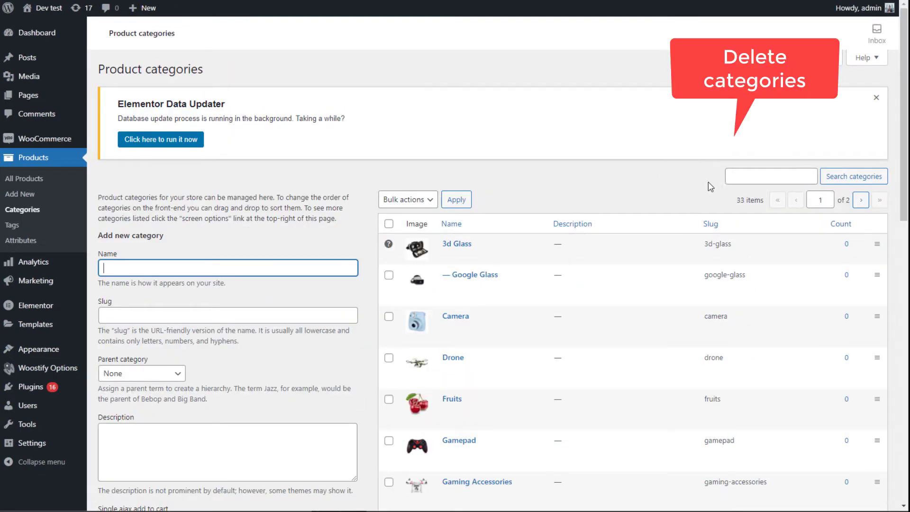
left_click(388, 224)
scroll(632, 282, "down", 10)
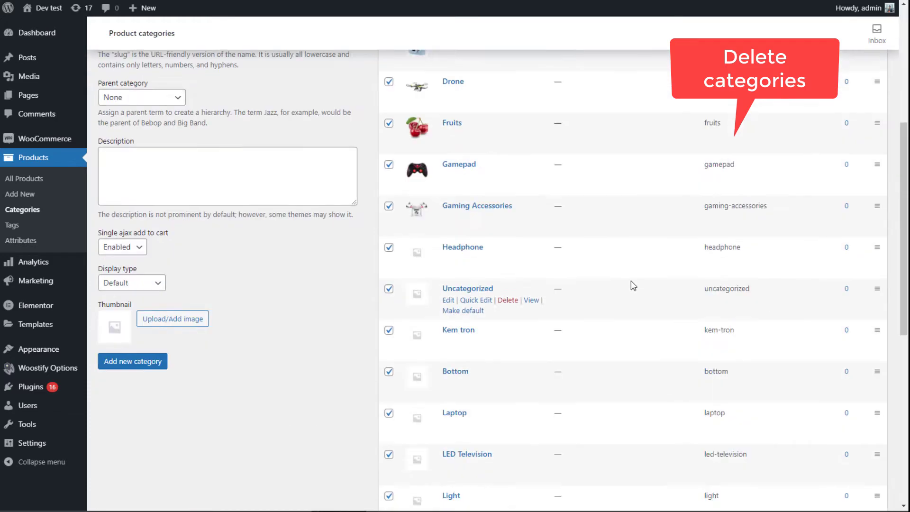
scroll(634, 283, "down", 1)
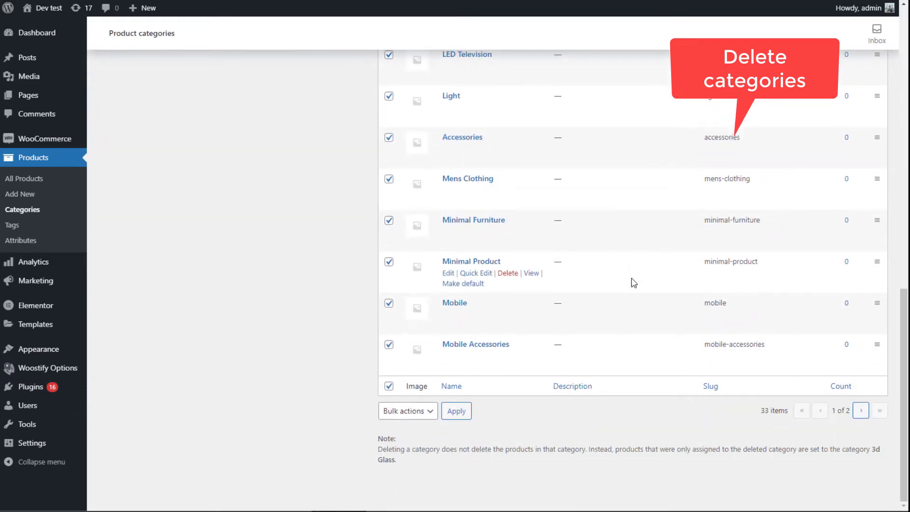
scroll(633, 283, "up", 15)
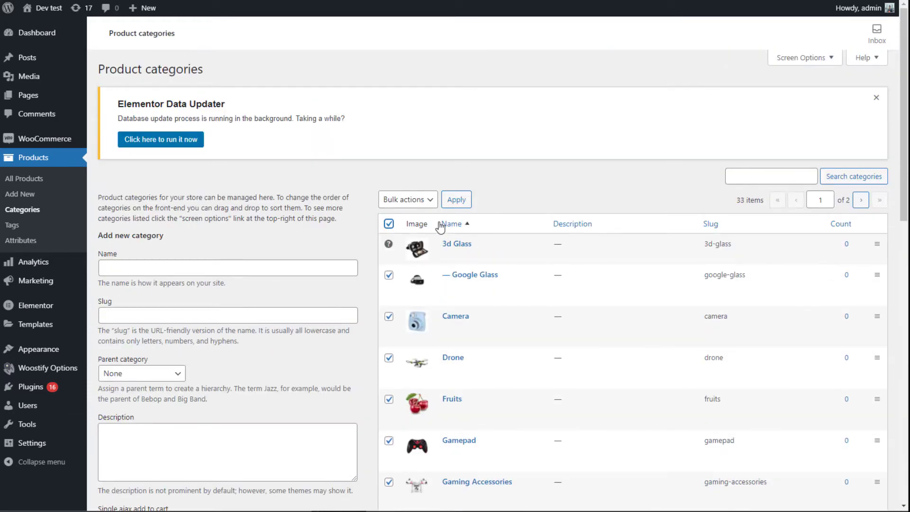
left_click(407, 199)
left_click(398, 226)
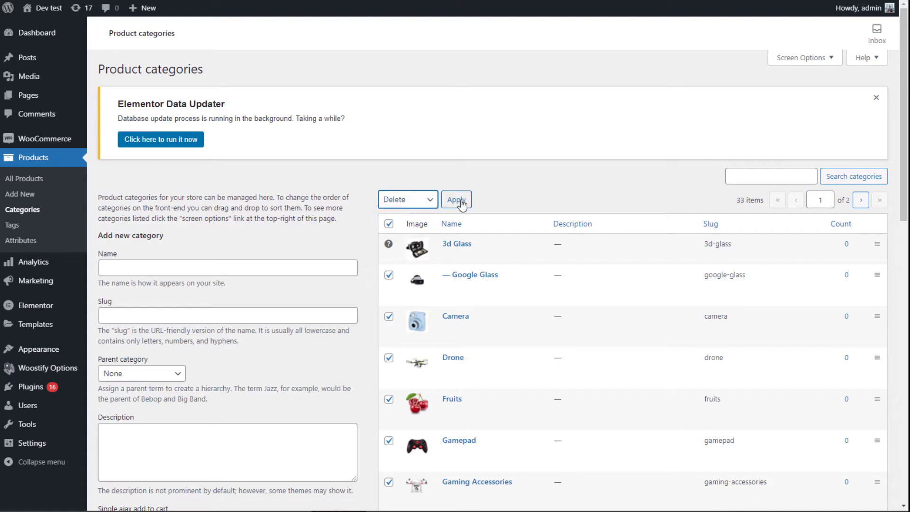
left_click(456, 200)
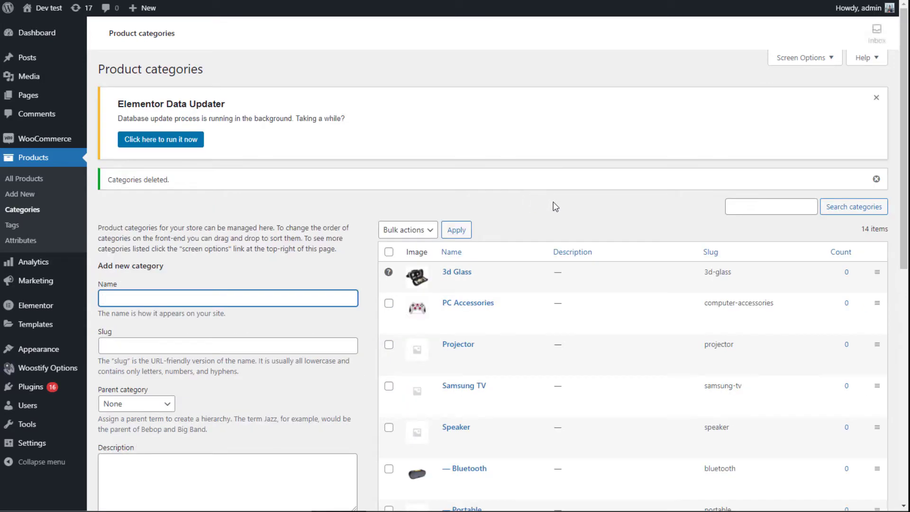
Step: Bulk-delete the remaining categories, leaving only the default 3d Glass category
left_click(388, 252)
left_click(407, 229)
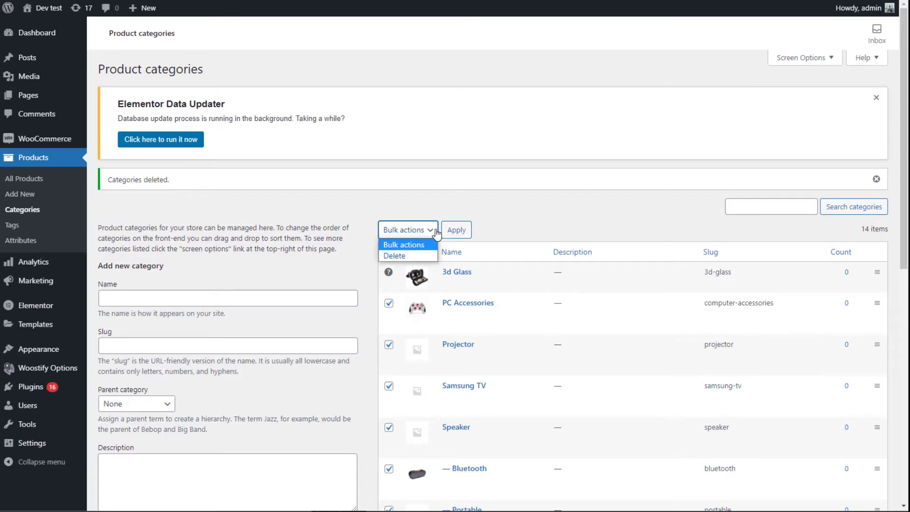
left_click(407, 254)
left_click(456, 230)
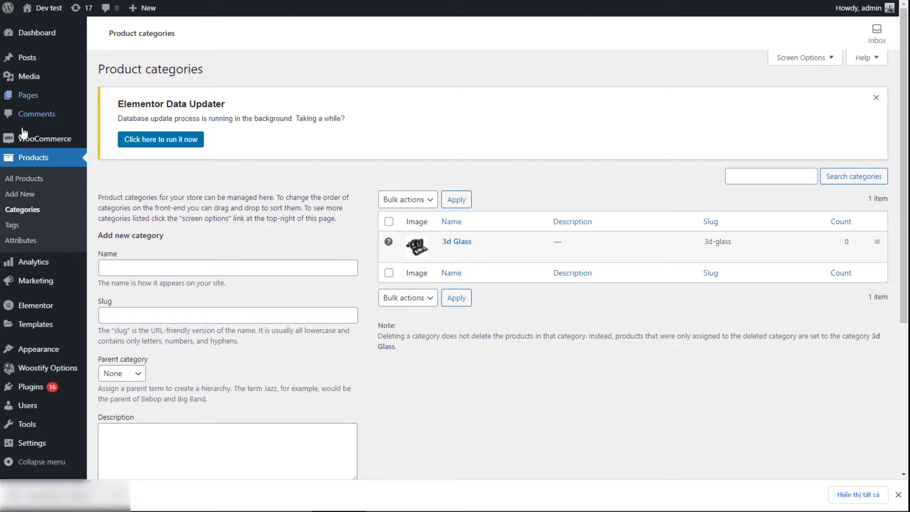
mouse_move(49, 137)
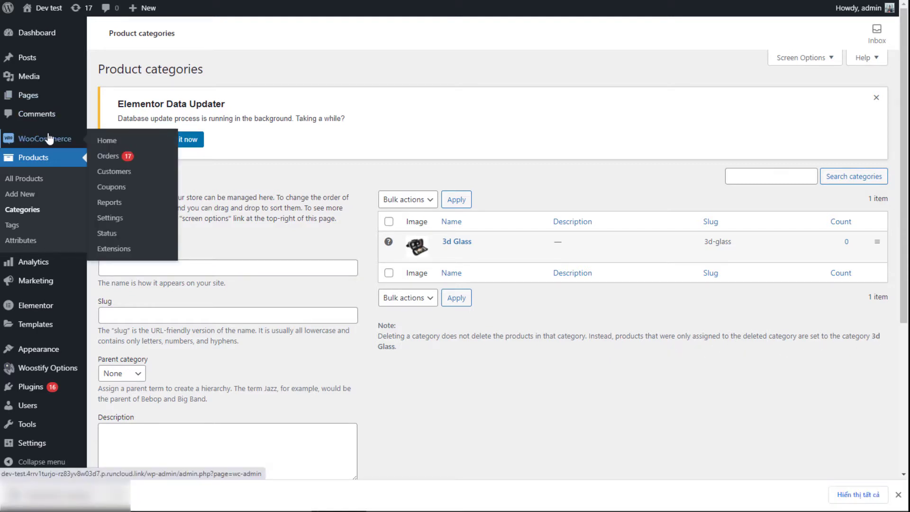
Step: Bulk-delete all six product tags, including Harper, Yoga and T-shirt
left_click(38, 229)
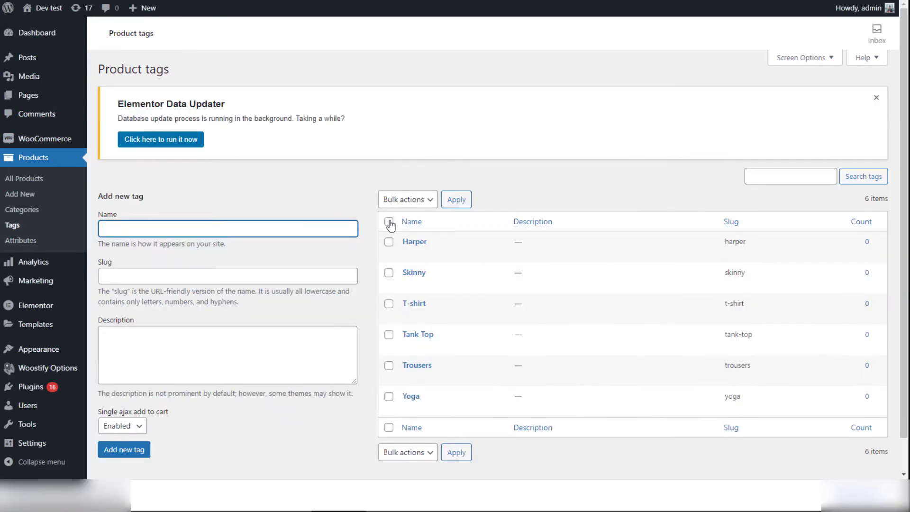
left_click(388, 221)
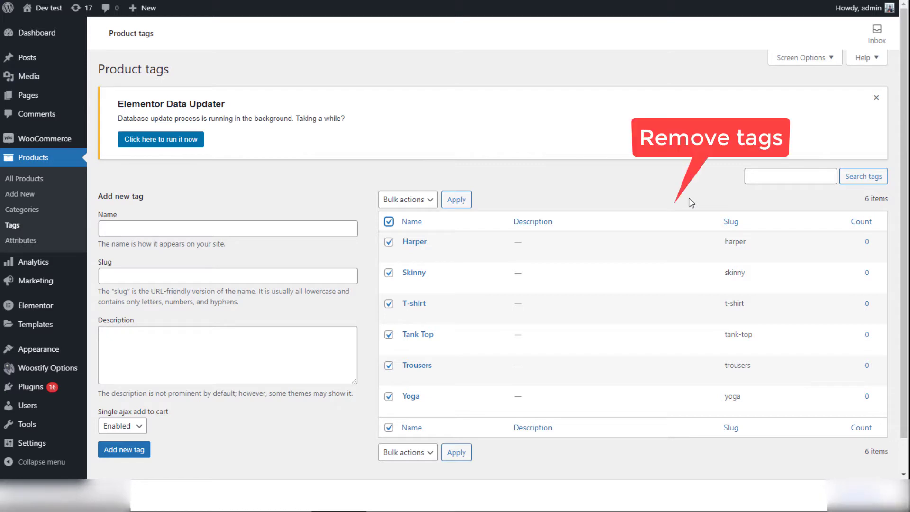
left_click(408, 199)
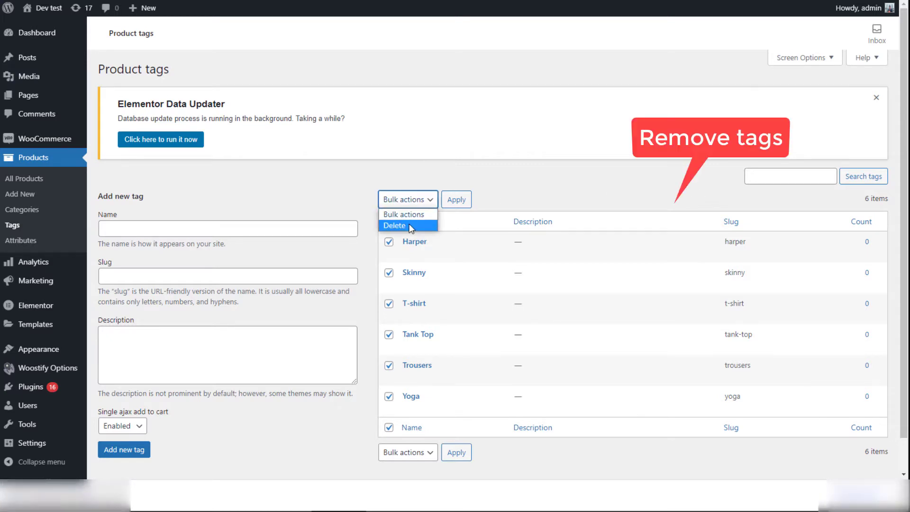
left_click(410, 226)
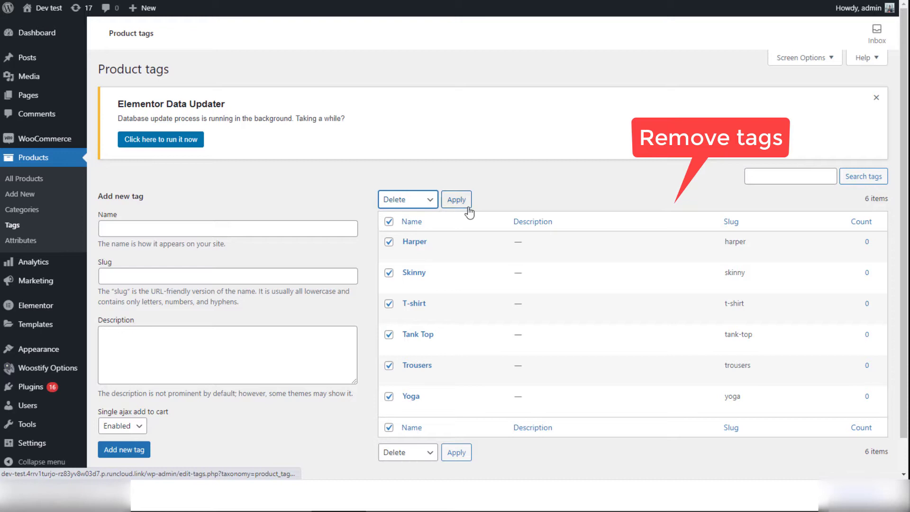
left_click(460, 205)
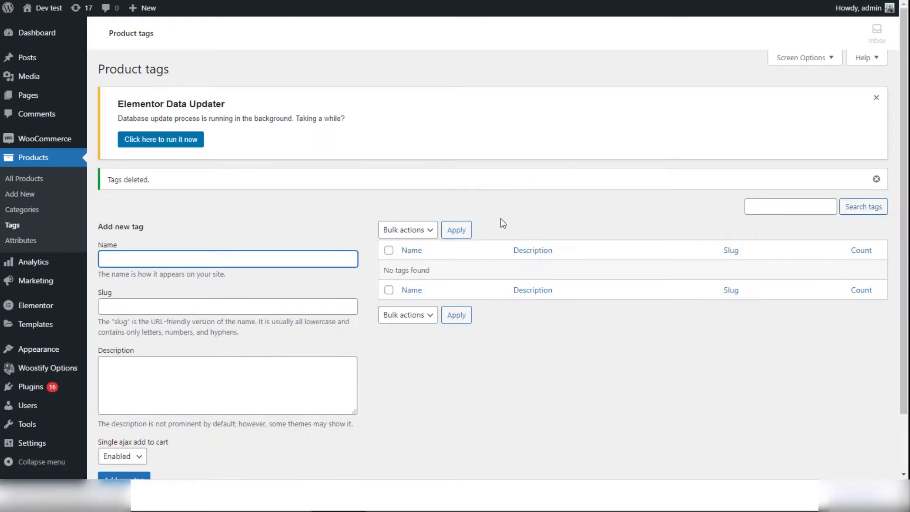
Step: Bulk-trash all 17 WooCommerce orders, then view the Coupons page
mouse_move(55, 141)
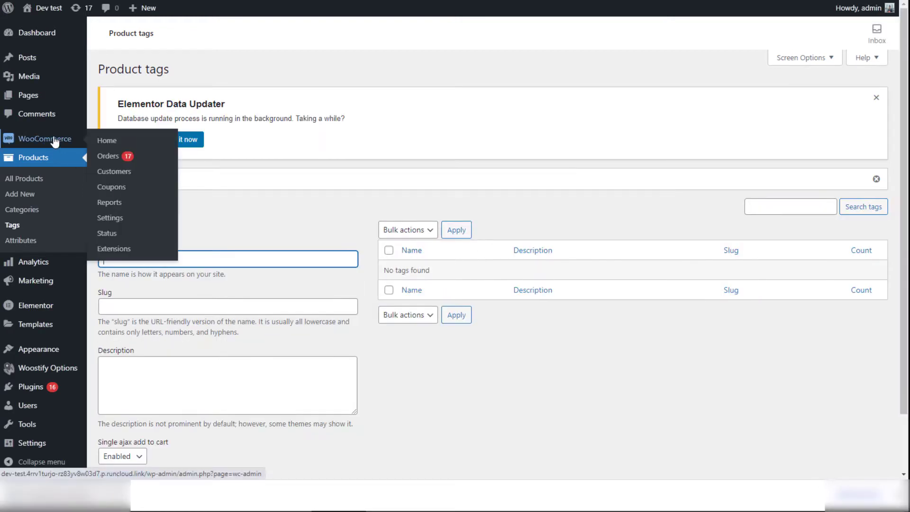
left_click(112, 157)
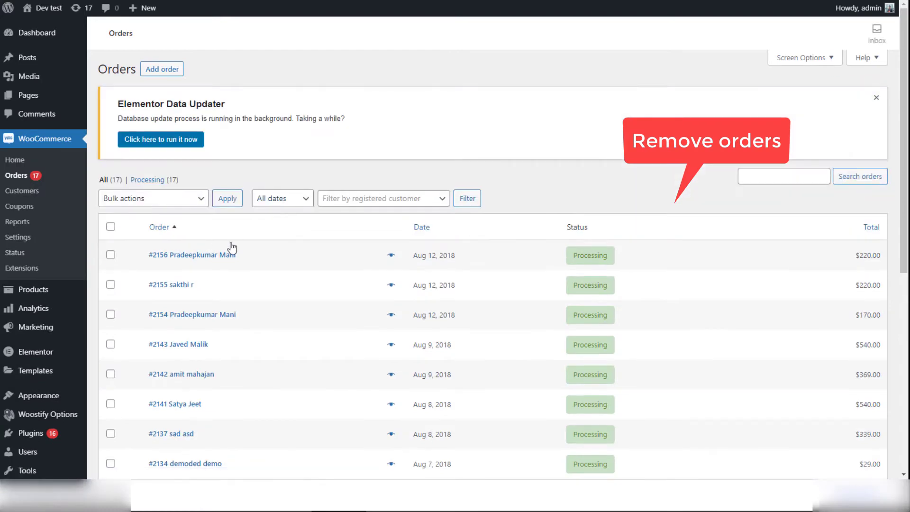
scroll(264, 256, "down", 2)
scroll(263, 257, "down", 5)
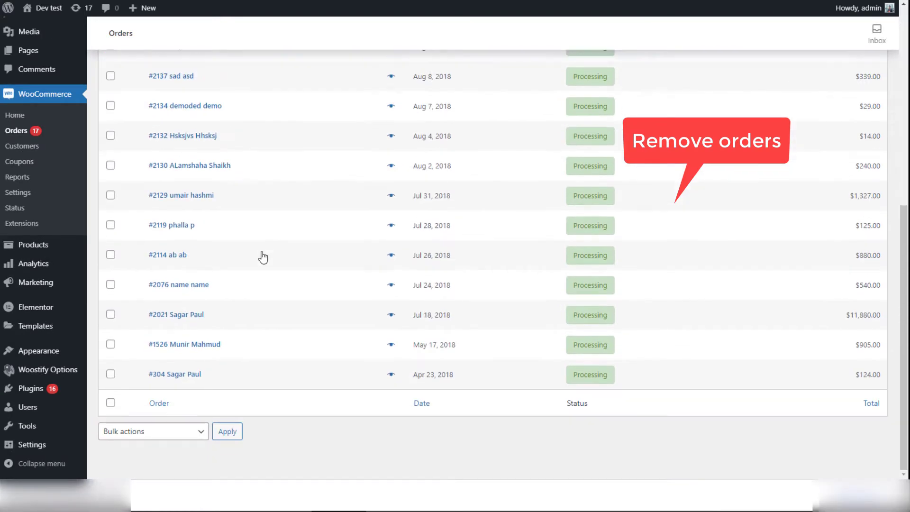
scroll(262, 256, "up", 8)
left_click(111, 226)
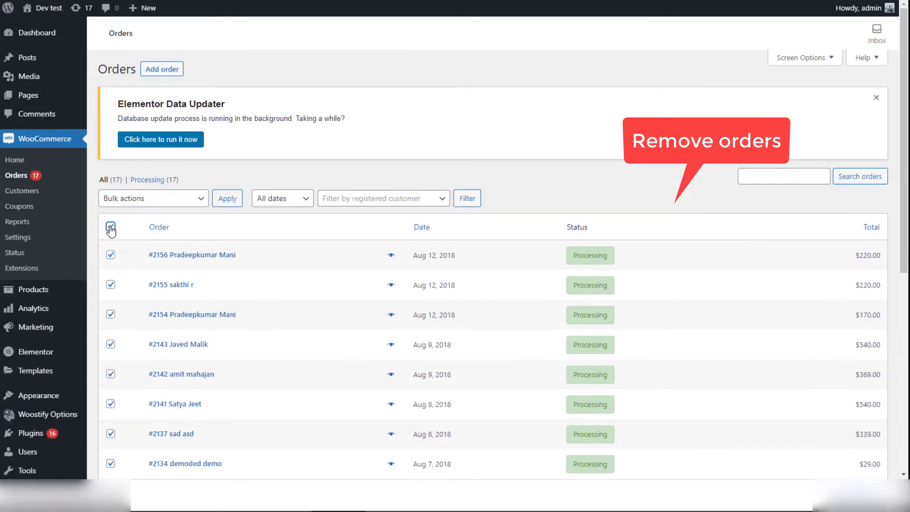
left_click(200, 200)
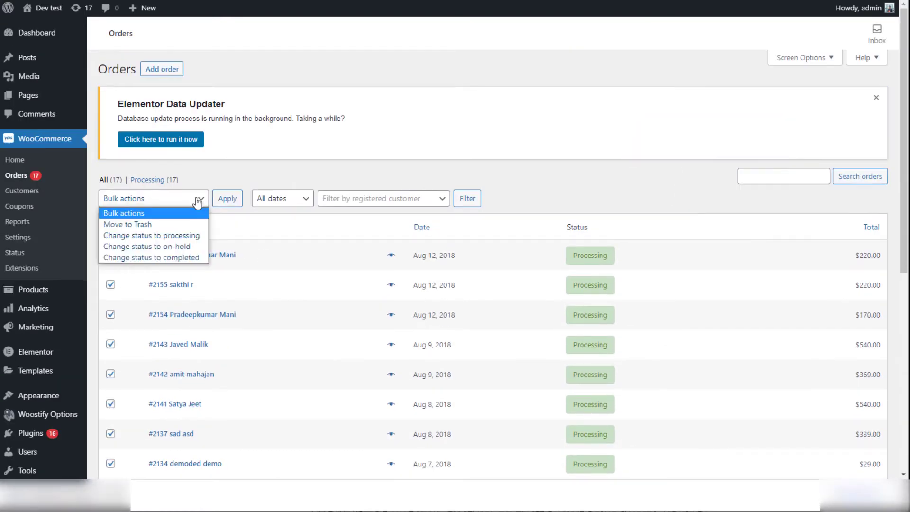
left_click(169, 224)
left_click(228, 200)
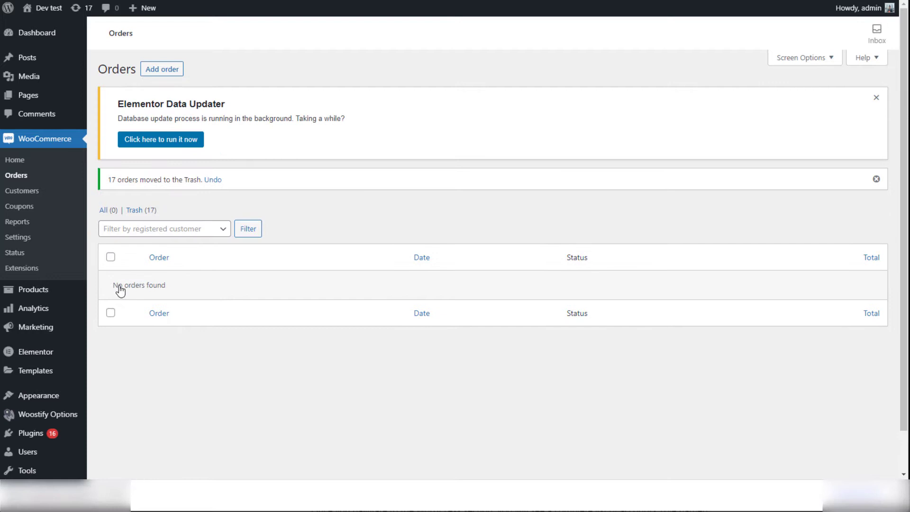
left_click(28, 211)
scroll(234, 308, "down", 3)
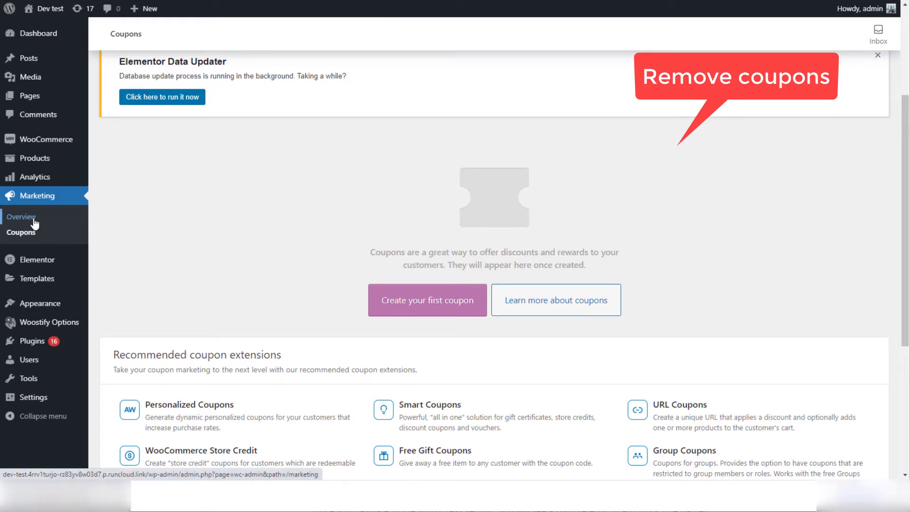
Step: Reload Marketing > Coupons to verify it's empty, then return to WooCommerce Home
left_click(33, 234)
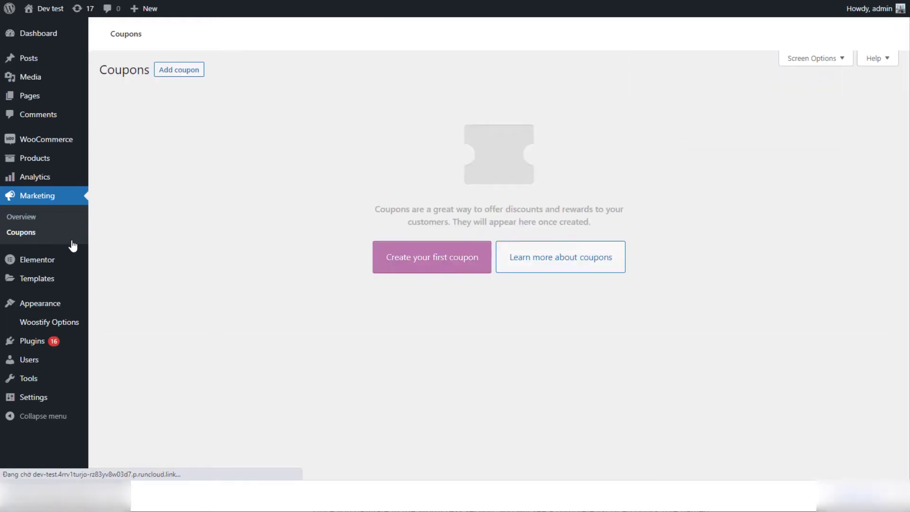
scroll(112, 223, "down", 3)
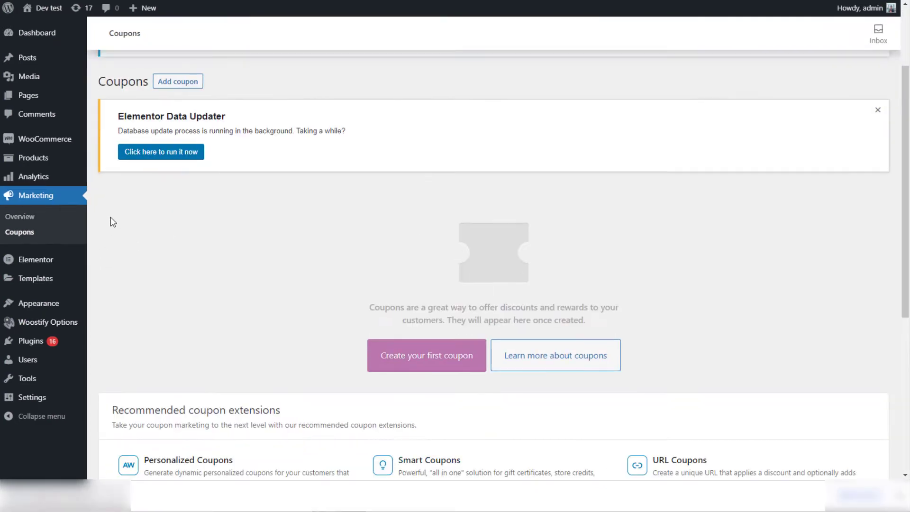
left_click(51, 145)
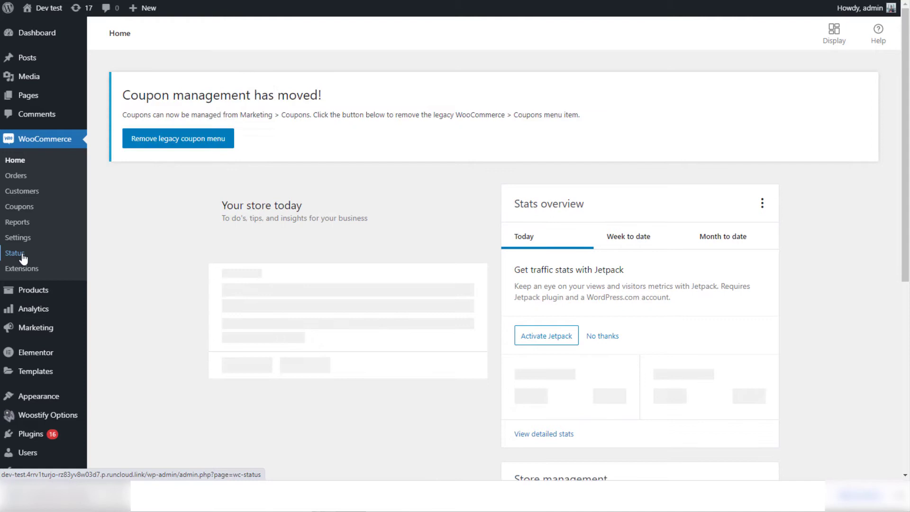
Step: Clear the WooCommerce product transients and expired transients in Status > Tools
left_click(23, 255)
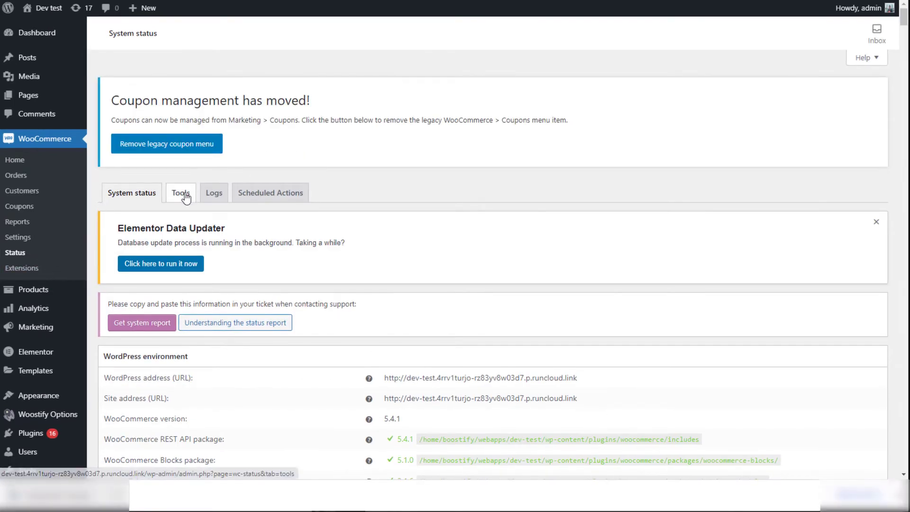
left_click(185, 195)
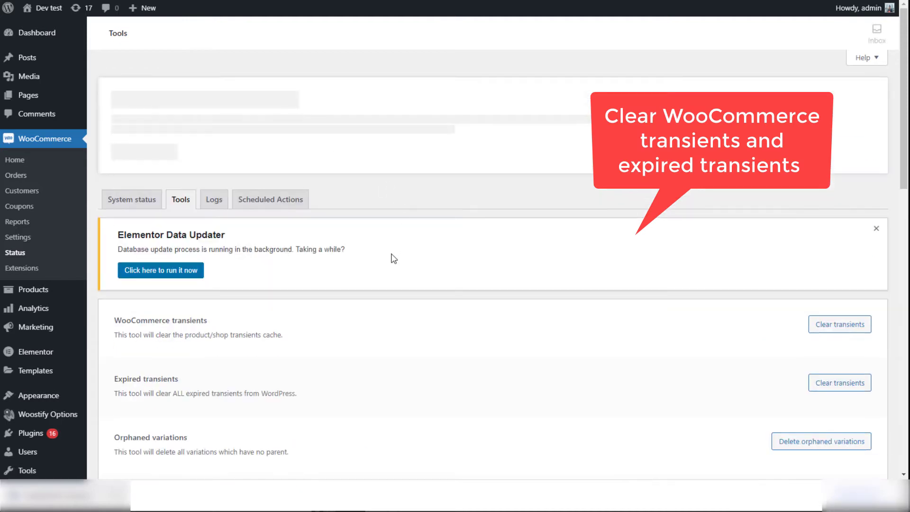
scroll(393, 258, "down", 5)
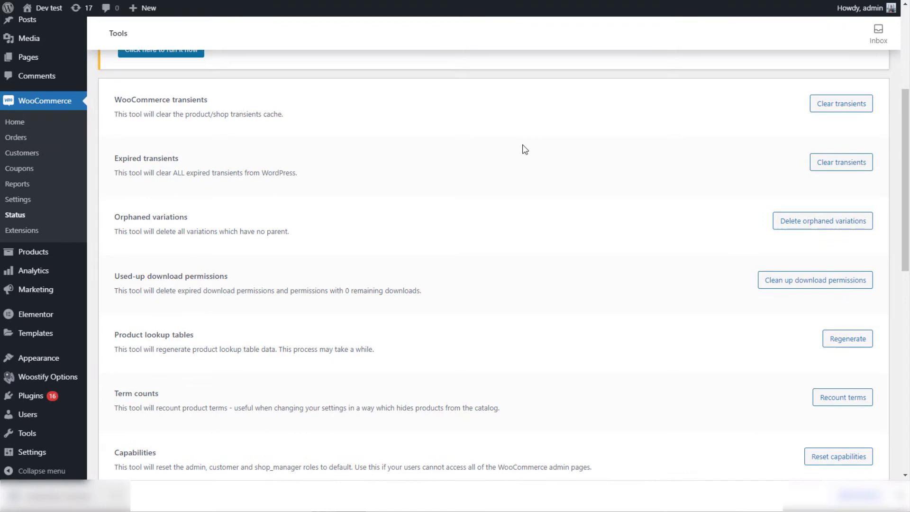
left_click(824, 107)
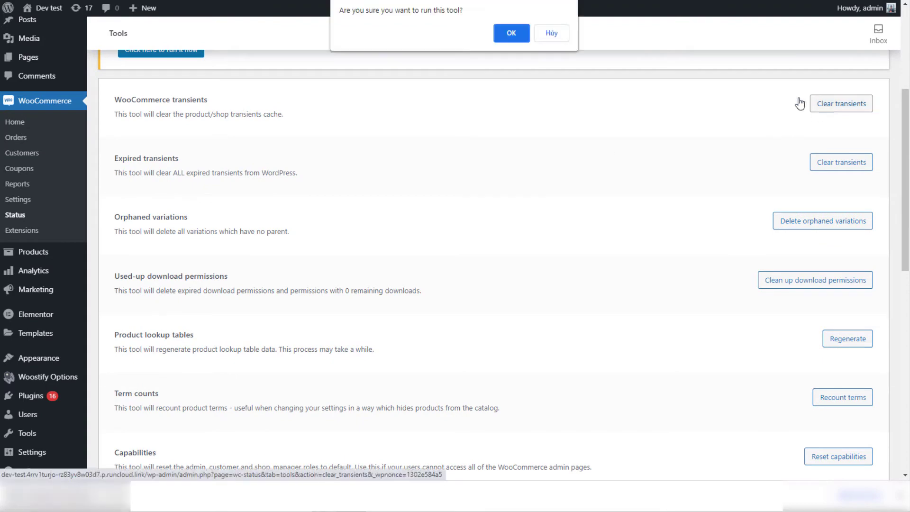
left_click(548, 35)
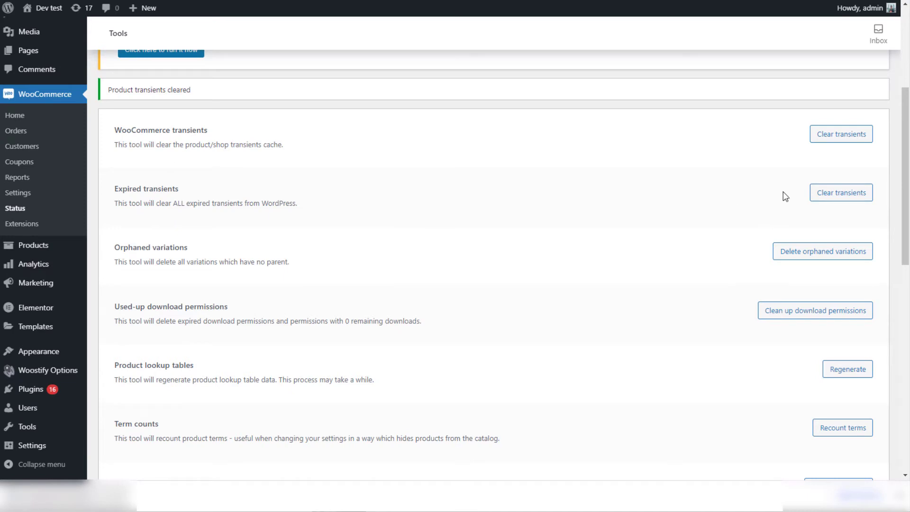
left_click(829, 196)
left_click(522, 34)
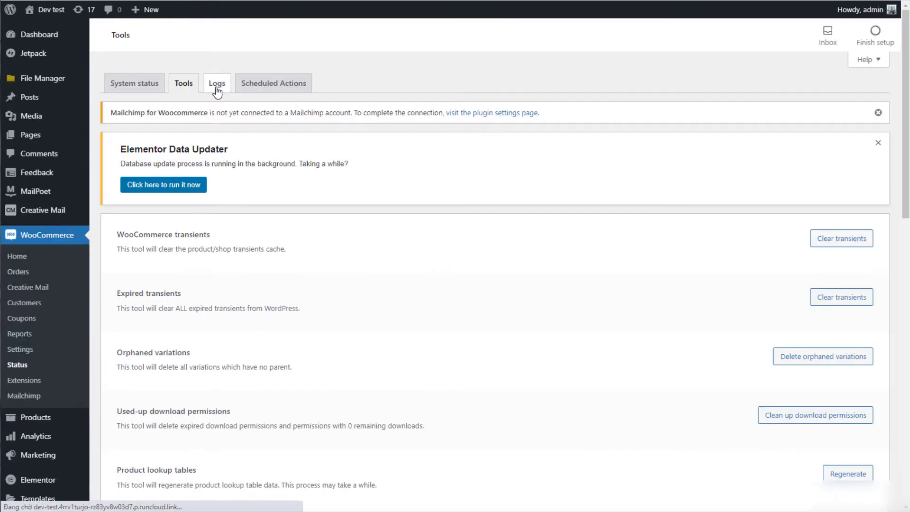
left_click(215, 83)
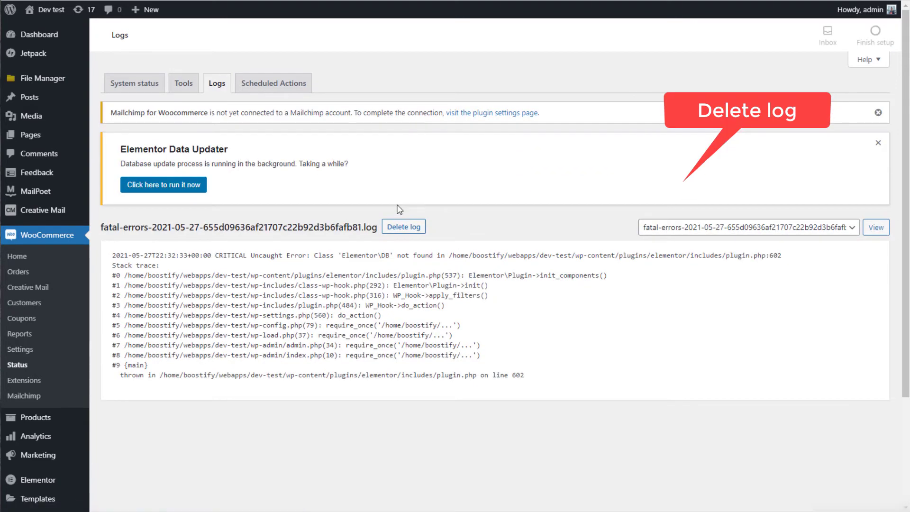
Step: Delete the 2021-05-27 fatal-errors log and confirm the deletion
left_click(403, 228)
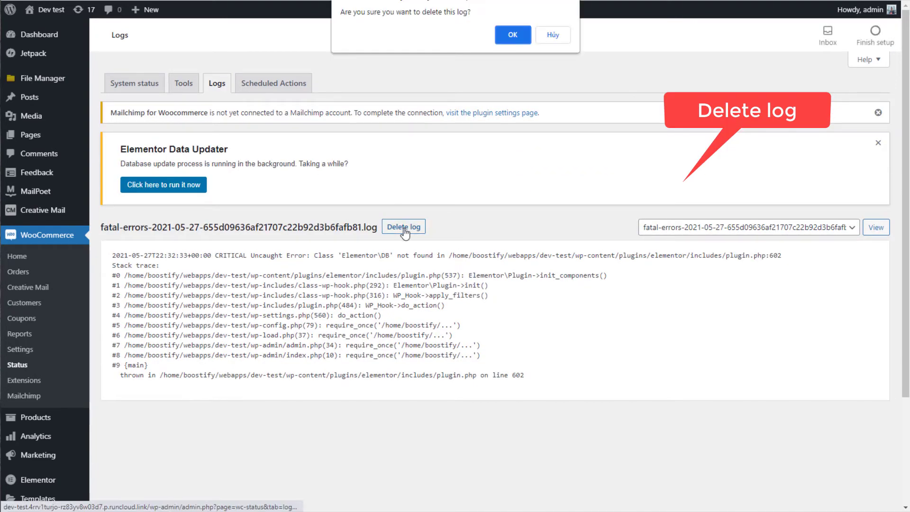
left_click(513, 34)
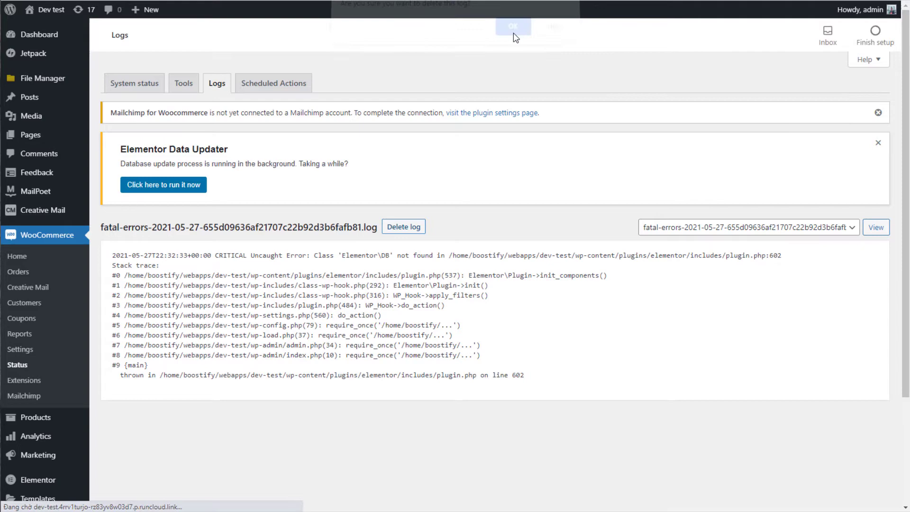
scroll(193, 410, "down", 3)
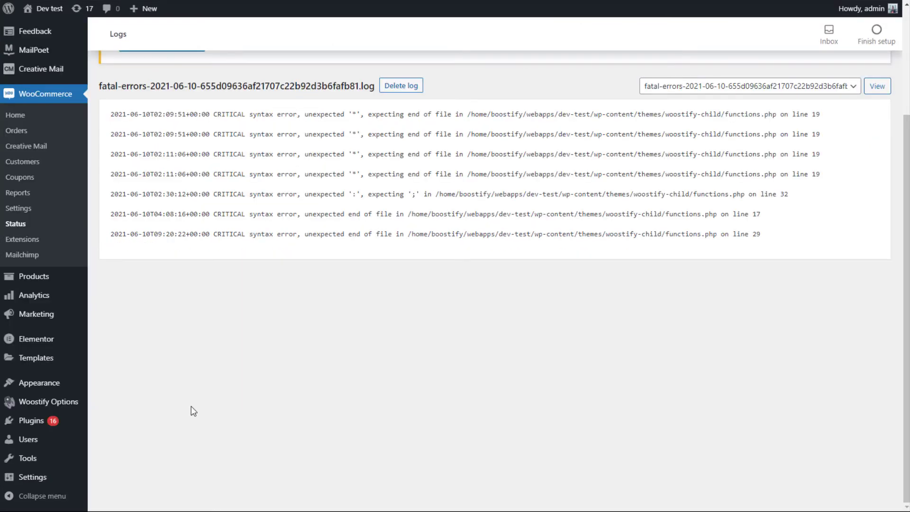
Step: Bulk-delete the customer user, attributing all its content to admin
mouse_move(61, 439)
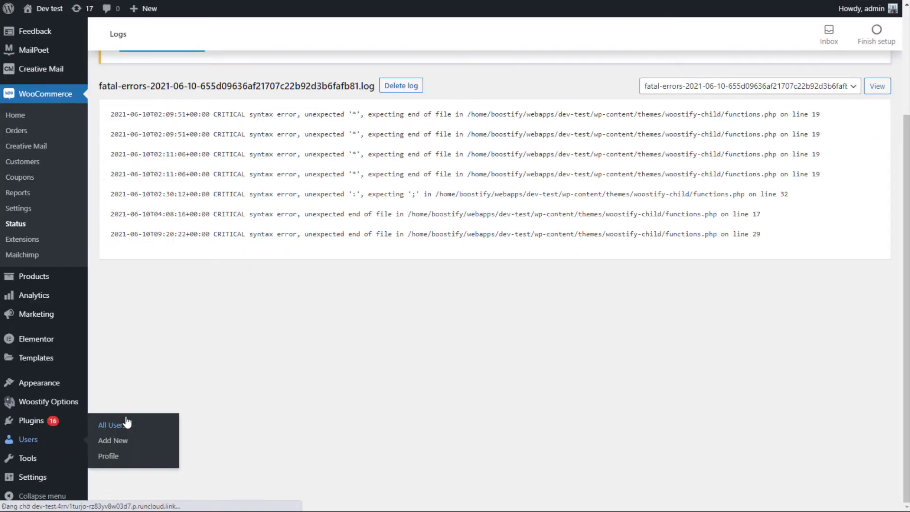
left_click(112, 425)
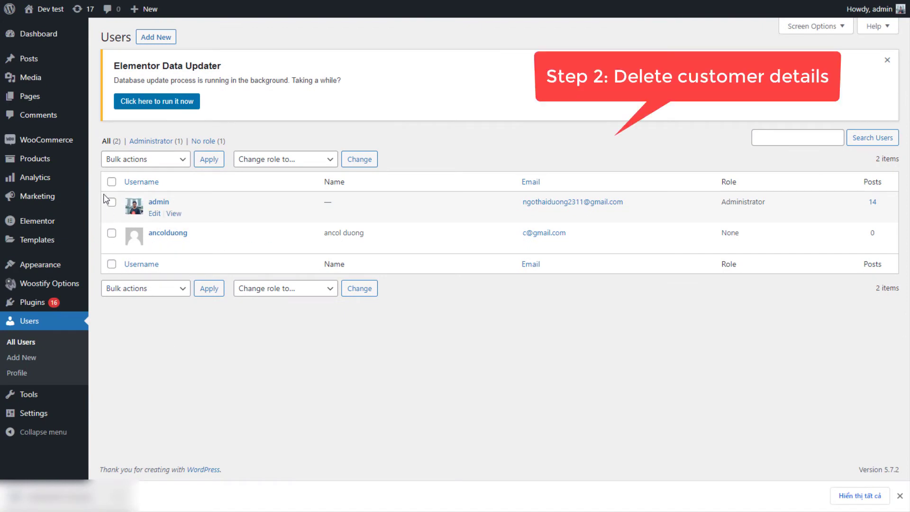
left_click(112, 182)
left_click(181, 161)
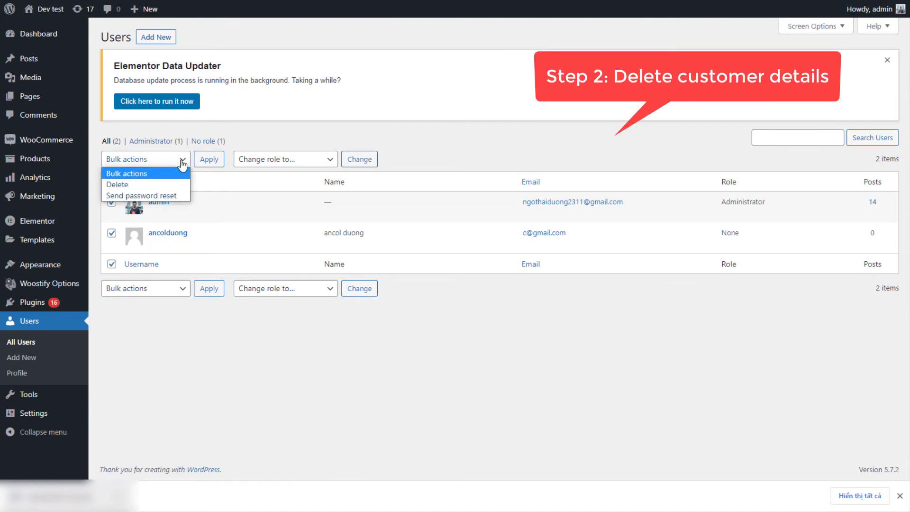
left_click(116, 184)
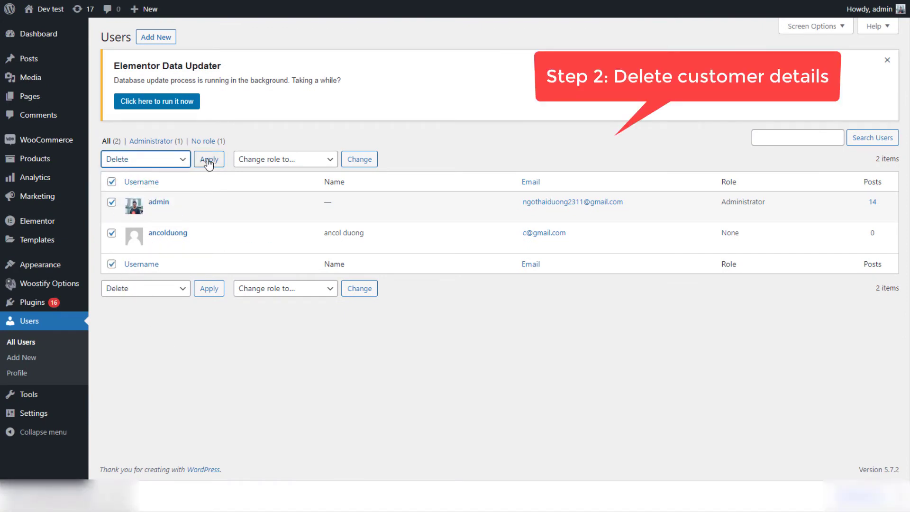
left_click(209, 162)
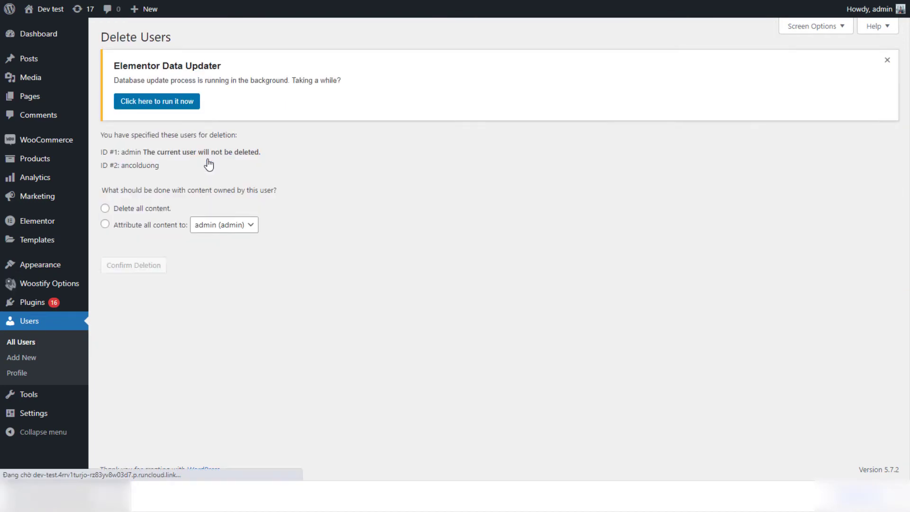
left_click(103, 224)
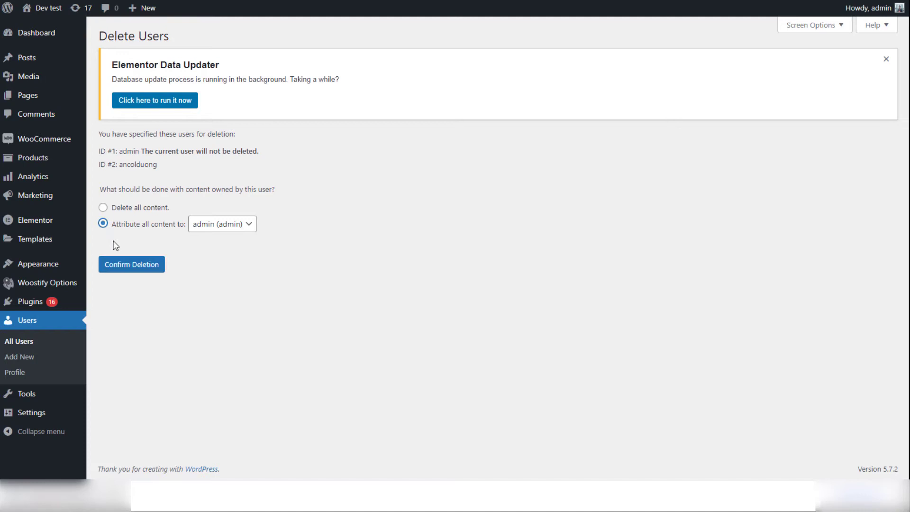
left_click(142, 264)
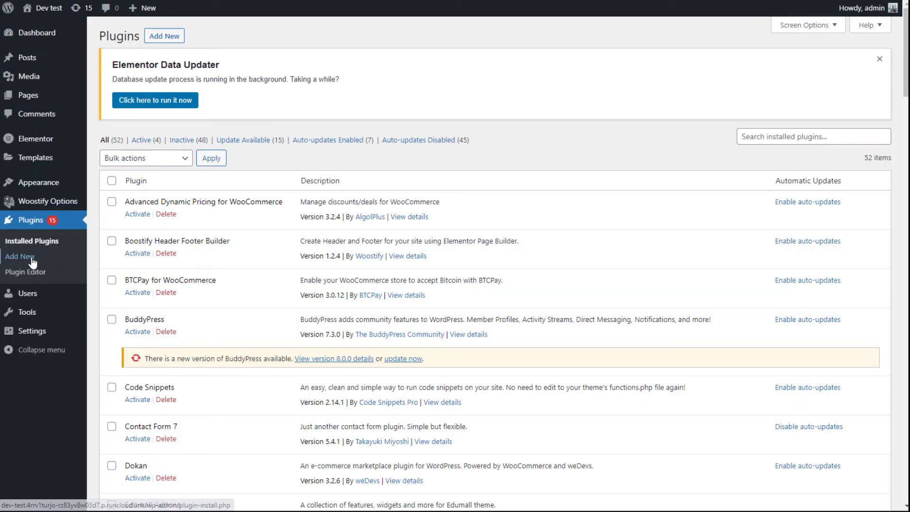
Step: Search plugins for 'wp file manager' and activate File Manager Advanced 3.9
left_click(30, 257)
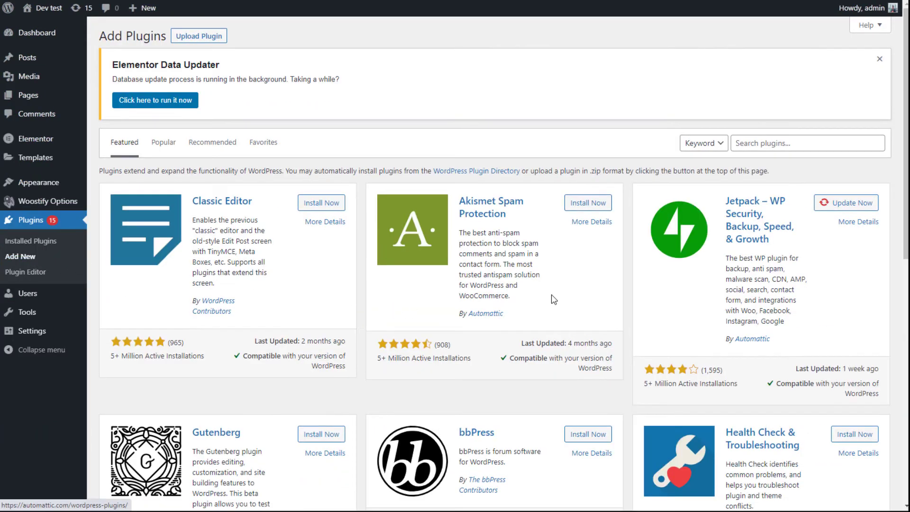
left_click(782, 141)
type("wp file manager")
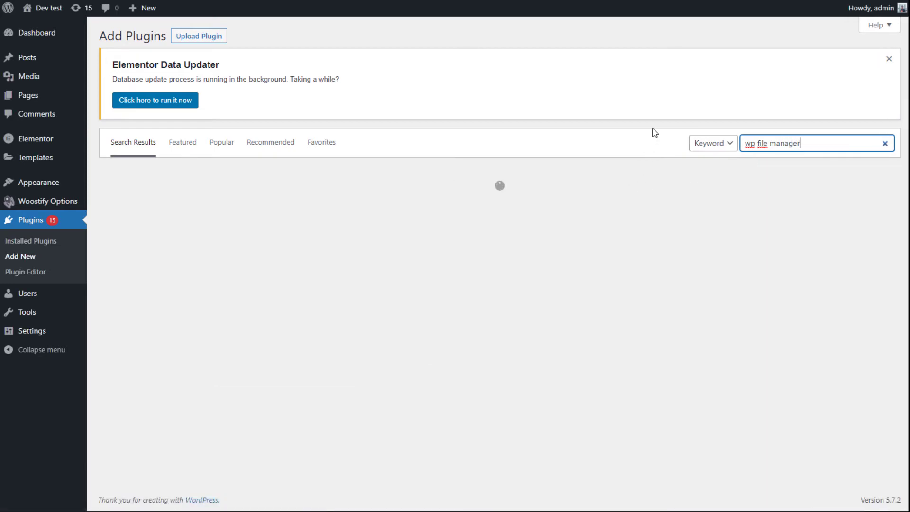
left_click(653, 133)
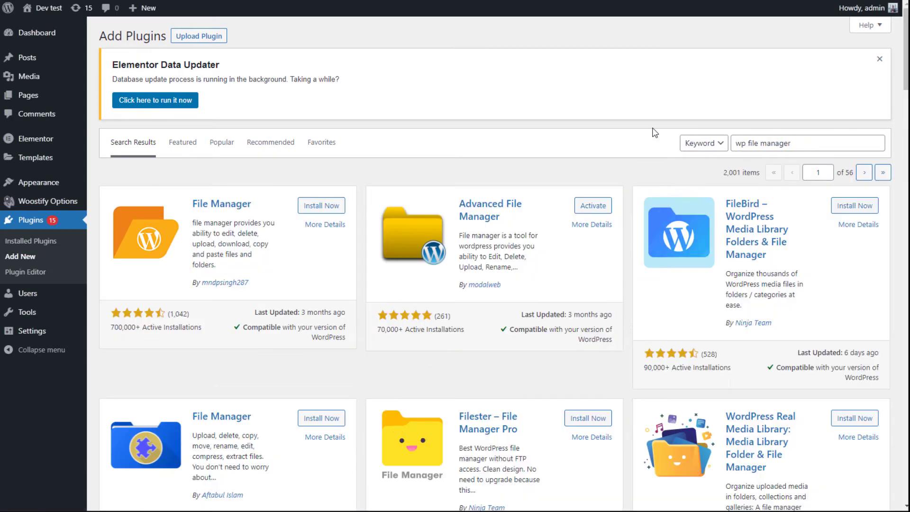
scroll(616, 142, "down", 1)
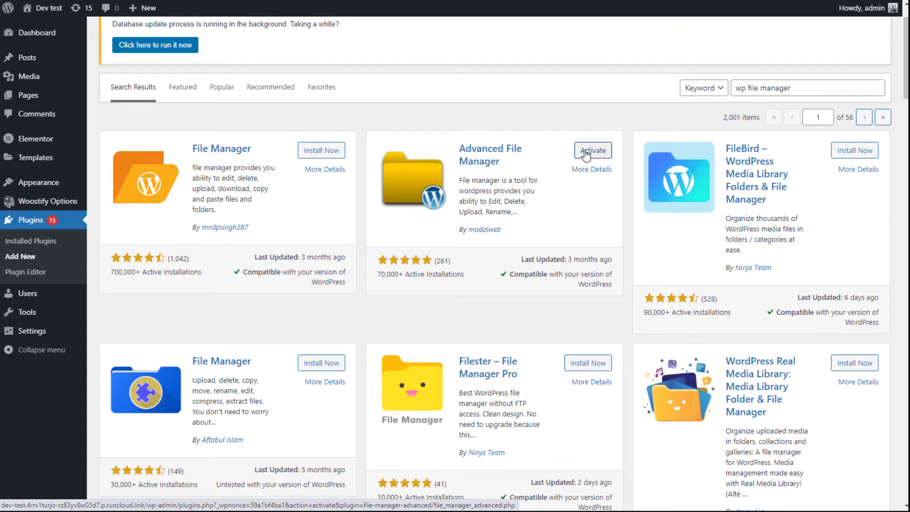
left_click(586, 152)
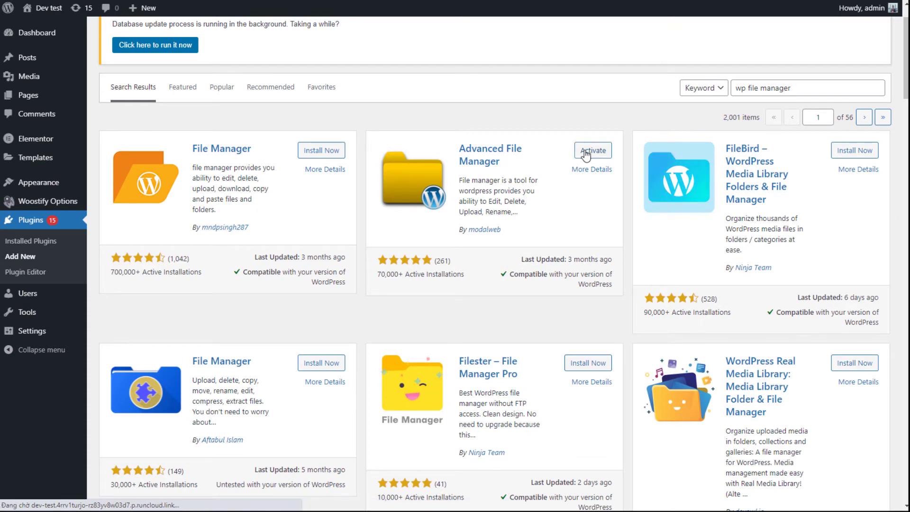
scroll(492, 133, "down", 12)
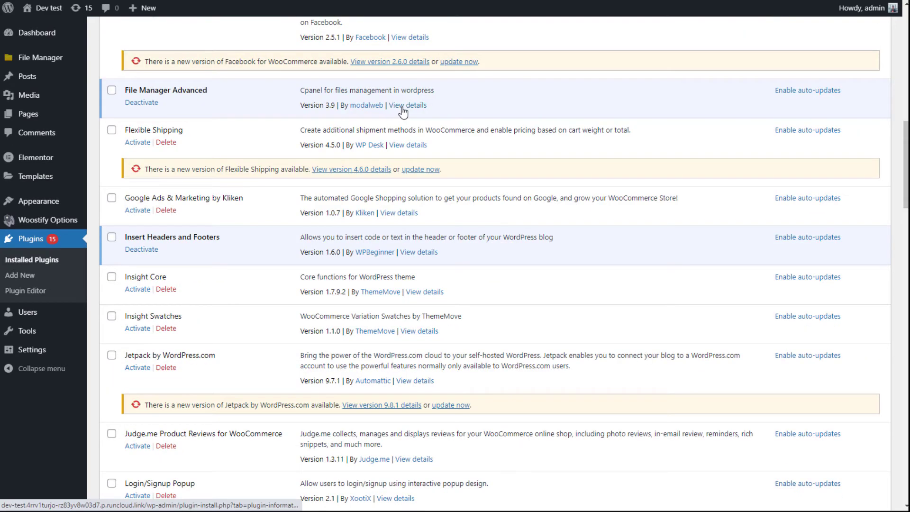
mouse_move(40, 60)
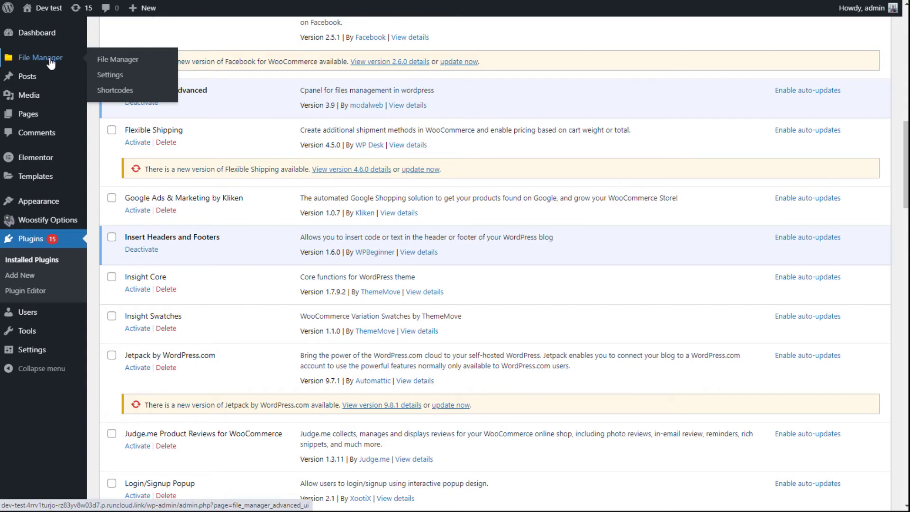
Step: Open Advanced File Manager at the dev-test site root
left_click(51, 63)
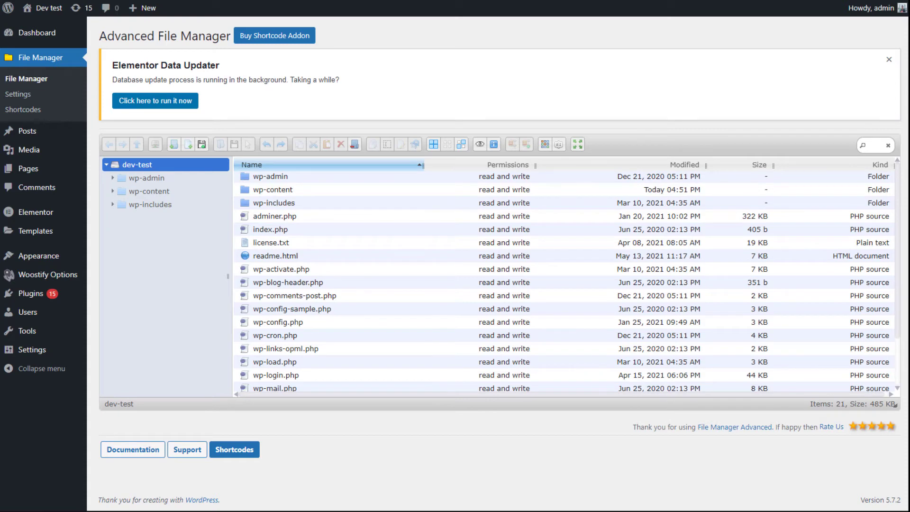
Step: Paste define( 'WC_REMOVE_ALL_DATA', true); on line 69 of wp-config.php and save the file
right_click(304, 320)
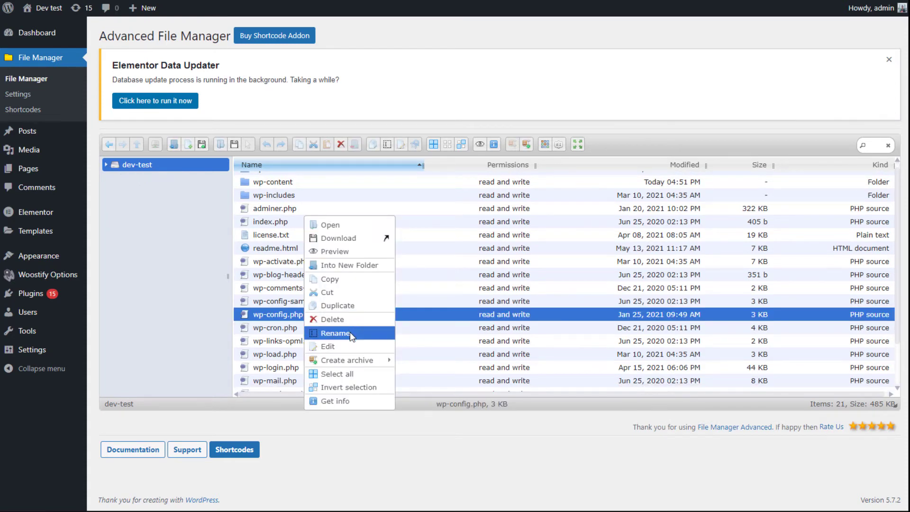
left_click(350, 348)
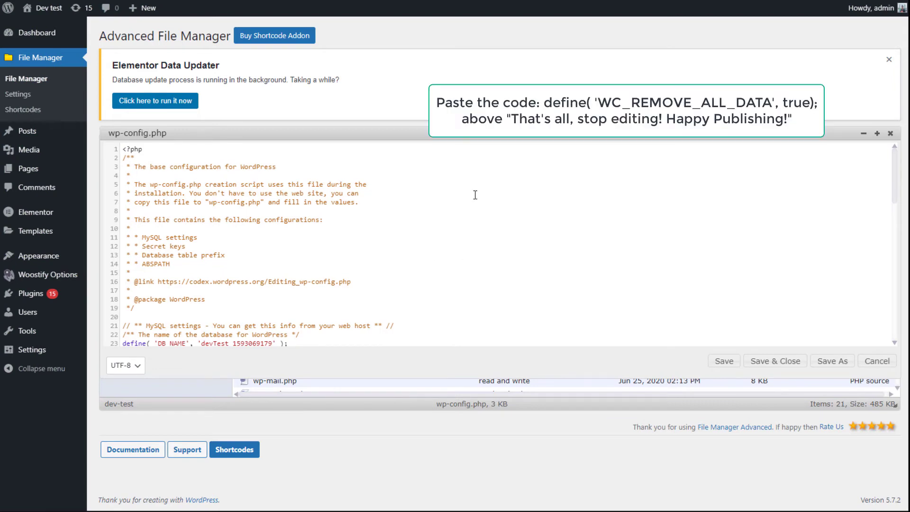
scroll(475, 195, "down", 6)
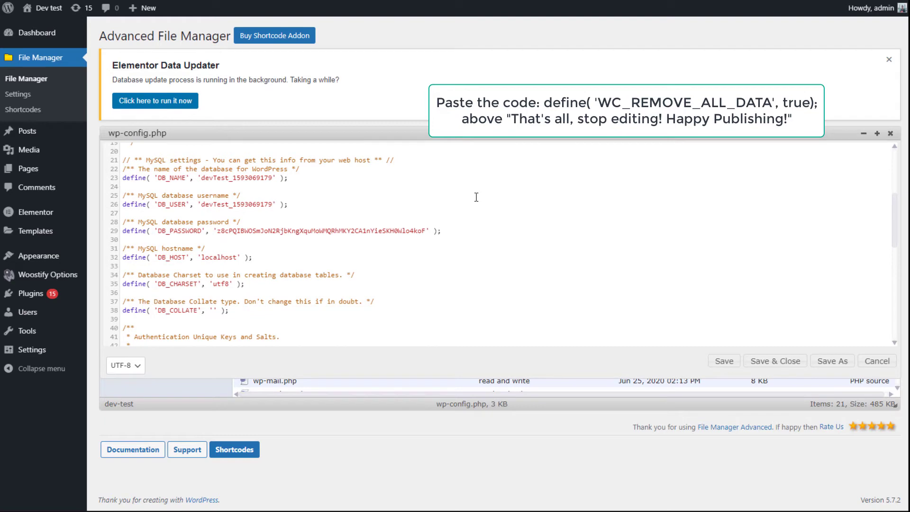
scroll(475, 196, "down", 4)
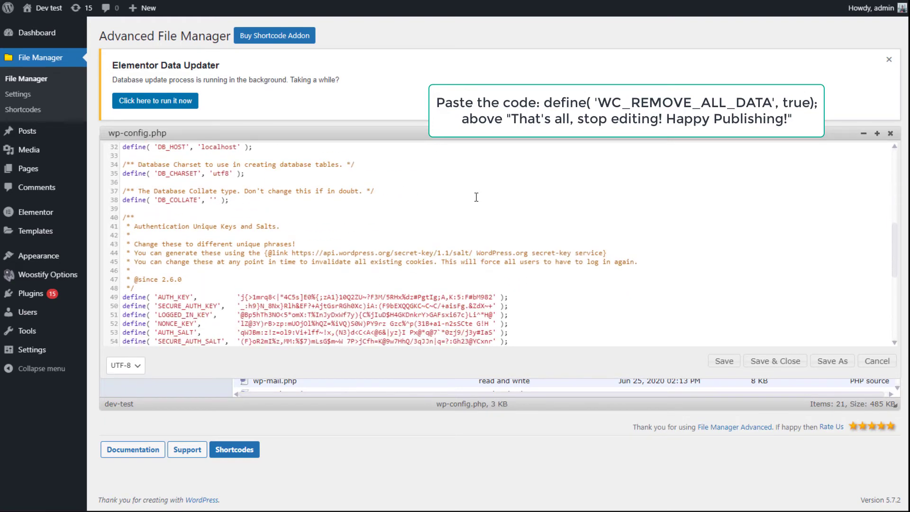
scroll(476, 196, "down", 4)
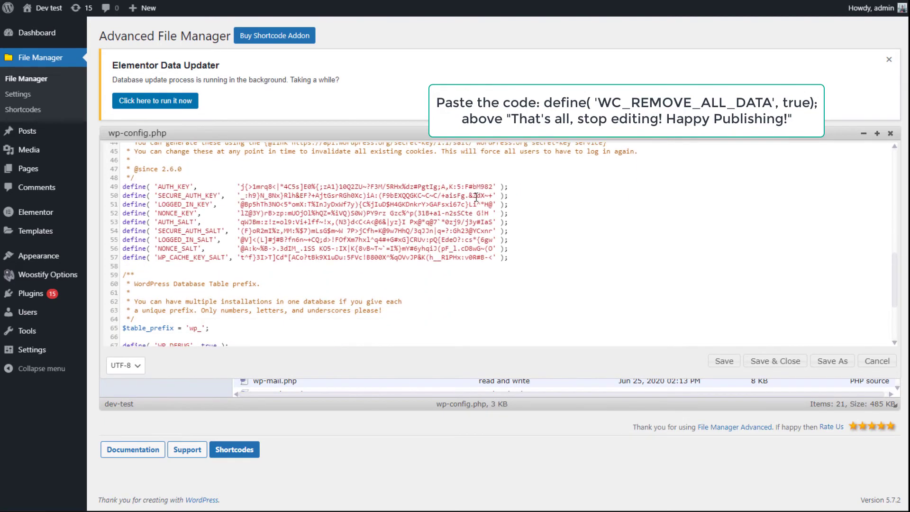
scroll(476, 197, "down", 2)
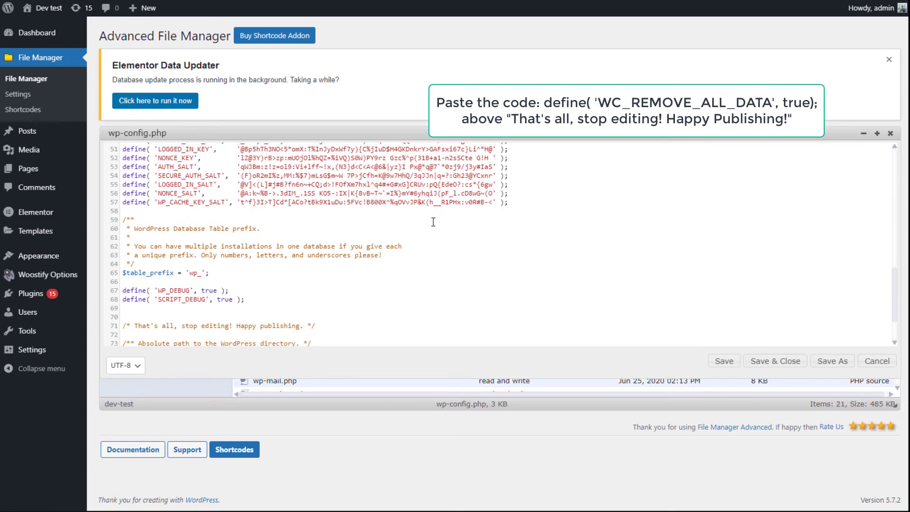
scroll(433, 221, "down", 2)
left_click(231, 253)
type("define( 'WC_REMOVE_ALL_DATA', true);")
left_click_drag(280, 253, 126, 254)
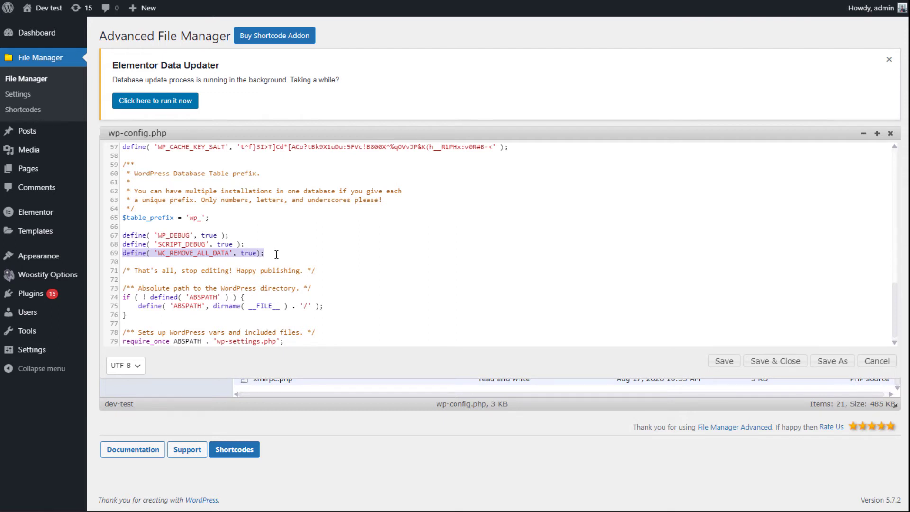
left_click(705, 300)
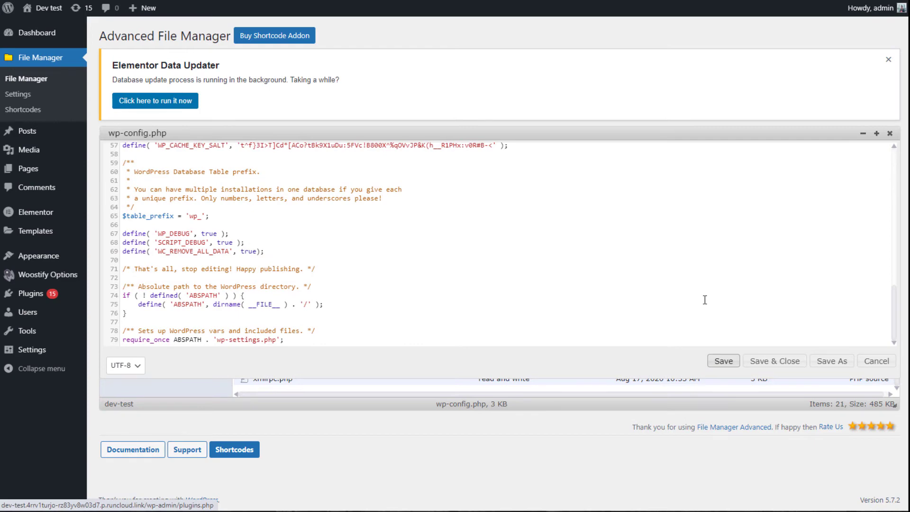
left_click(760, 364)
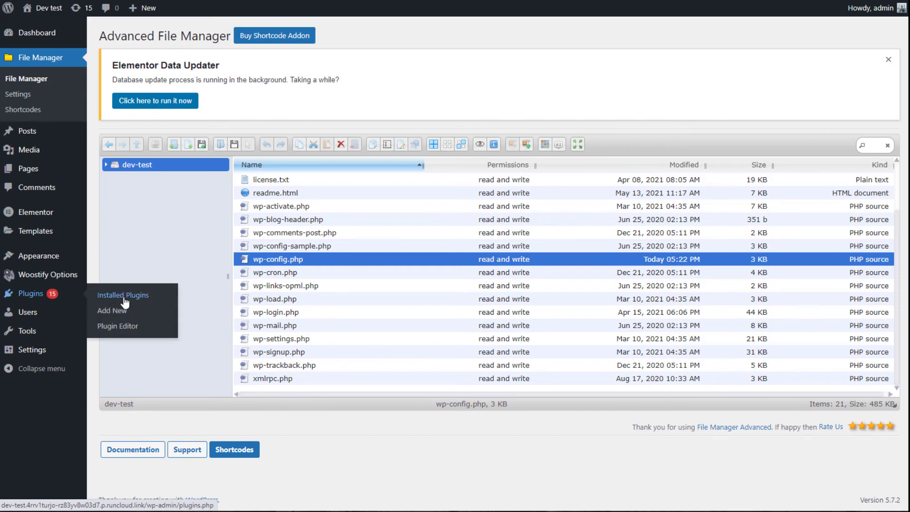
Step: Deactivate the WooCommerce plugin, then delete it and confirm the deletion
left_click(116, 296)
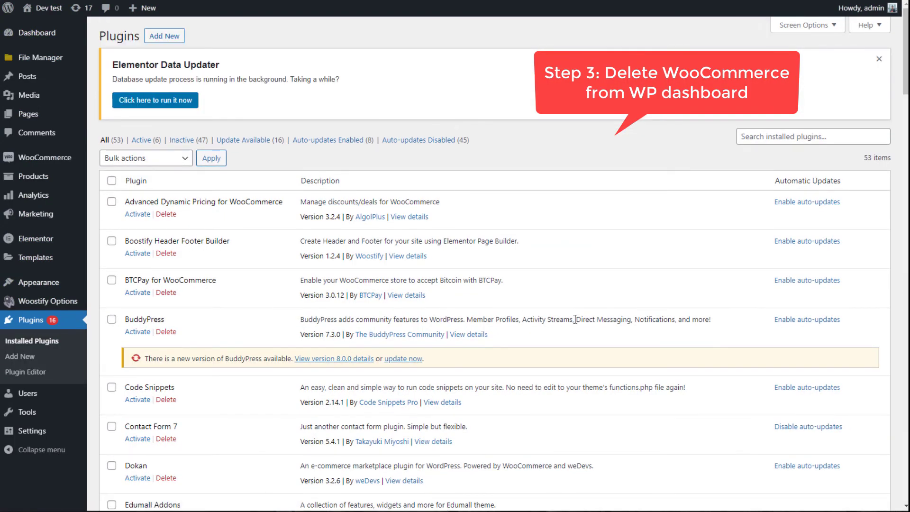
scroll(546, 319, "down", 3)
scroll(546, 320, "down", 15)
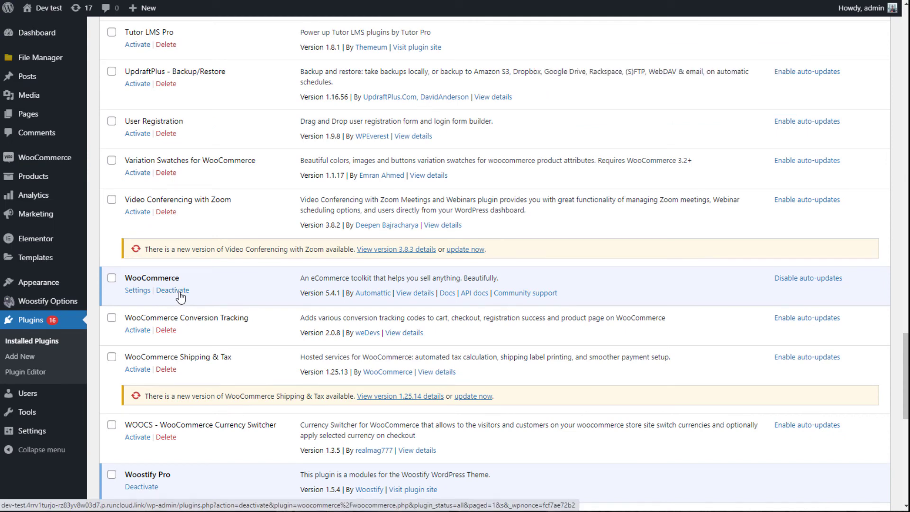
left_click(182, 291)
scroll(248, 308, "down", 15)
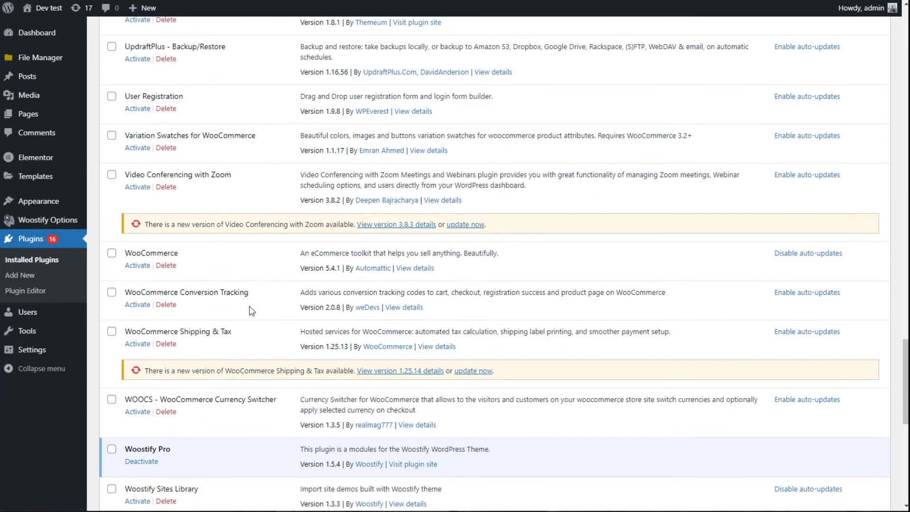
left_click(165, 265)
left_click(515, 37)
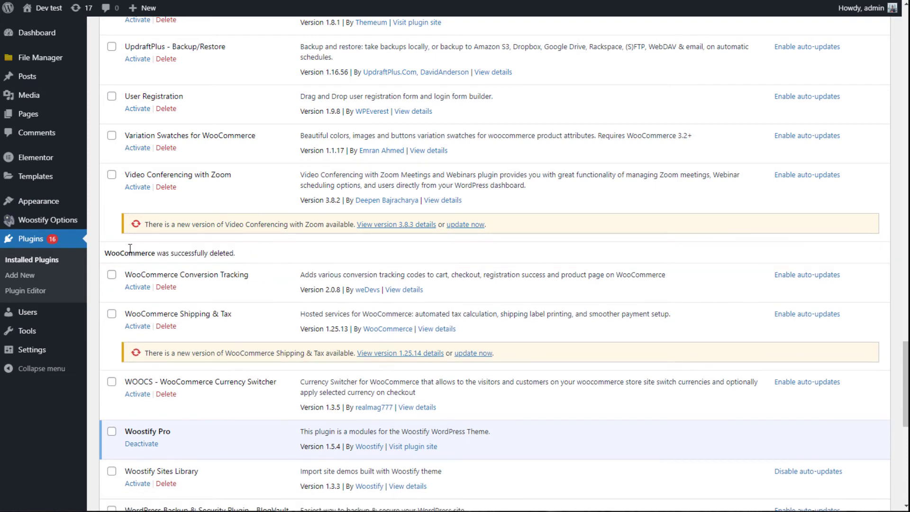
Step: Highlight the WooCommerce deleted notice, then return to Advanced File Manager
left_click_drag(265, 255, 132, 251)
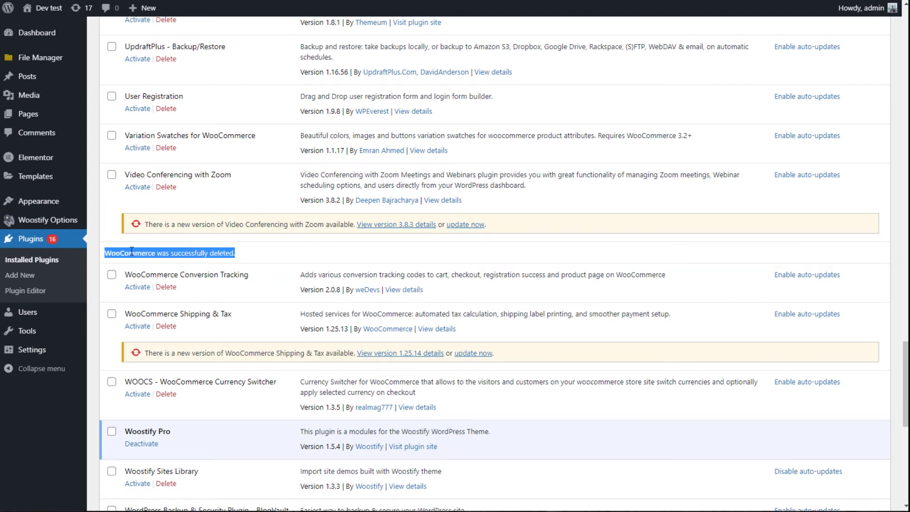
left_click(267, 257)
left_click(47, 60)
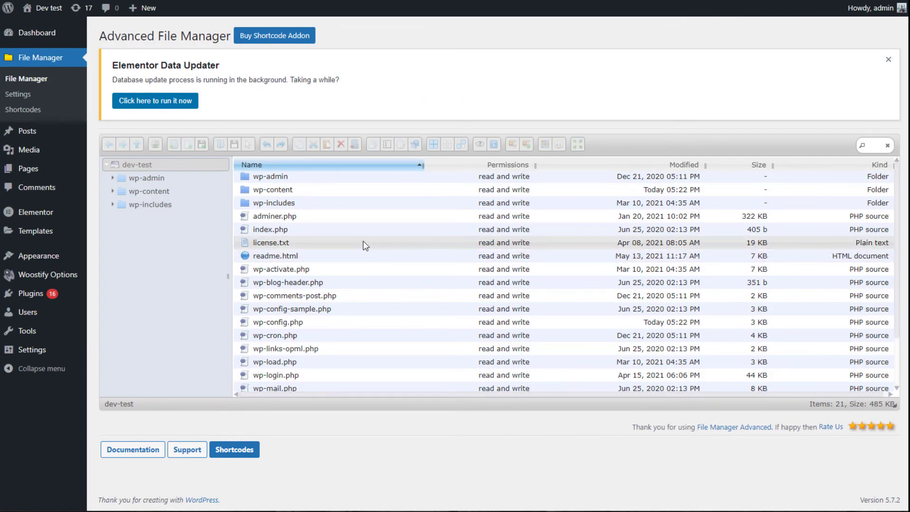
Step: Delete the WC_REMOVE_ALL_DATA define line from wp-config.php and save the file
right_click(331, 322)
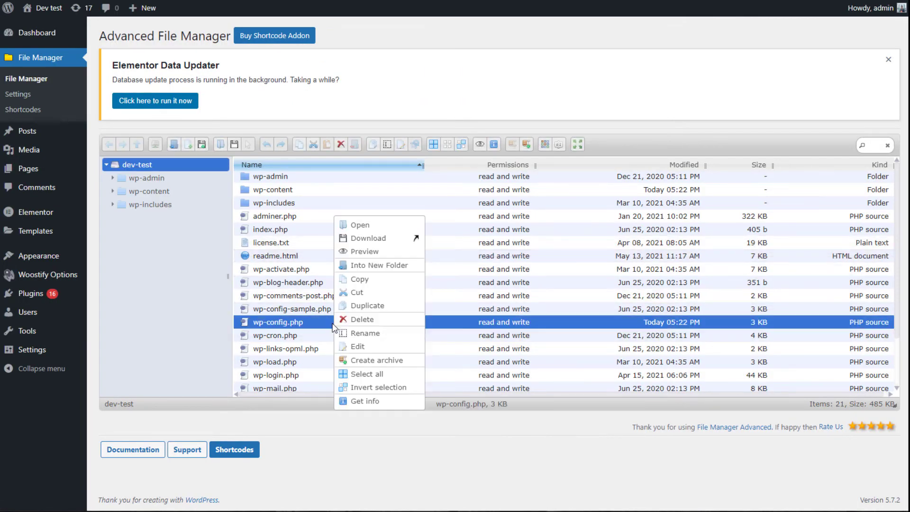
left_click(360, 346)
scroll(400, 307, "down", 8)
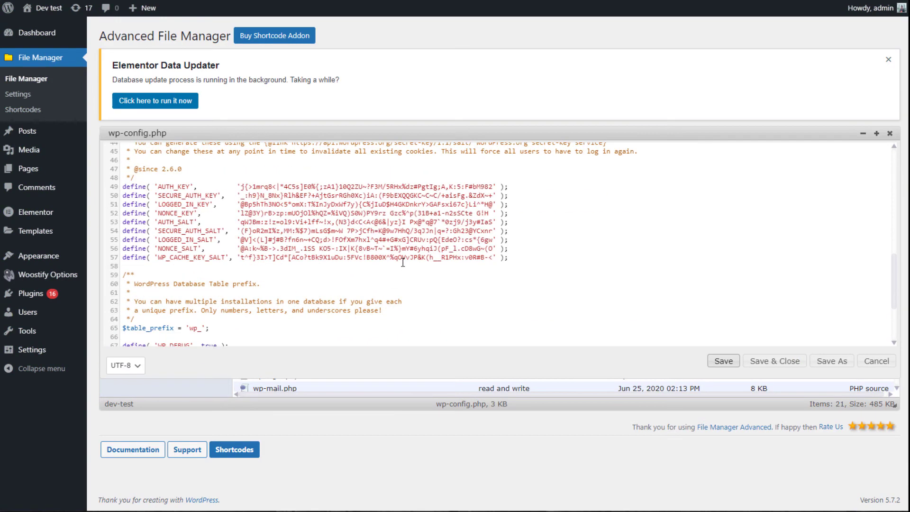
scroll(402, 262, "down", 3)
left_click_drag(264, 251, 122, 252)
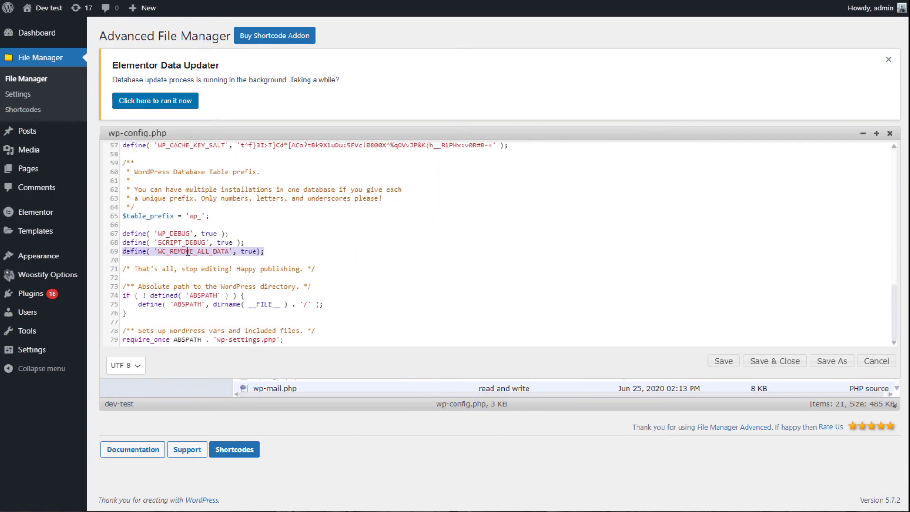
key("BackSpace")
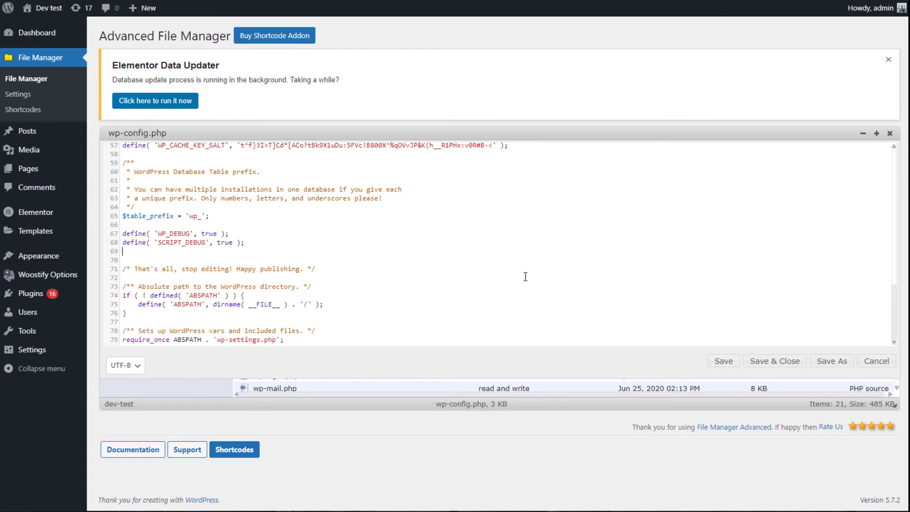
left_click(778, 363)
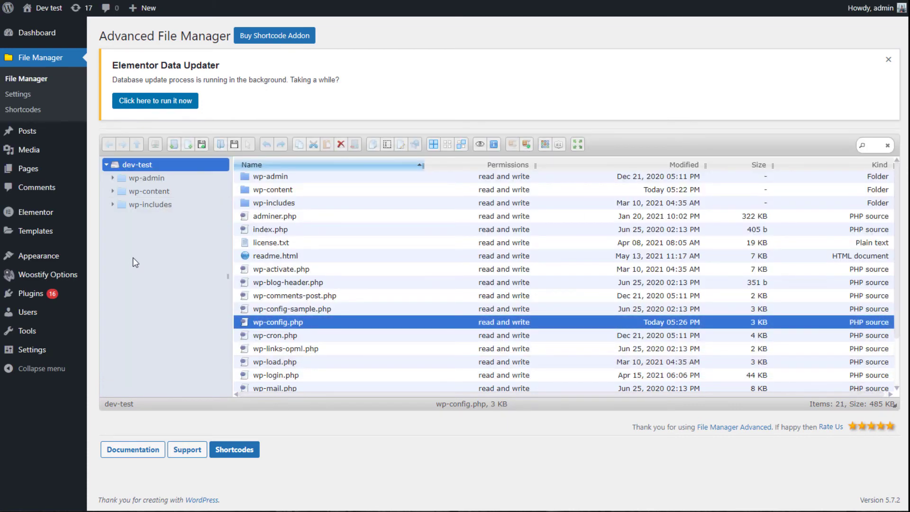
Step: Search plugins for 'database cleaner', then install and activate Advanced Database Cleaner
mouse_move(33, 293)
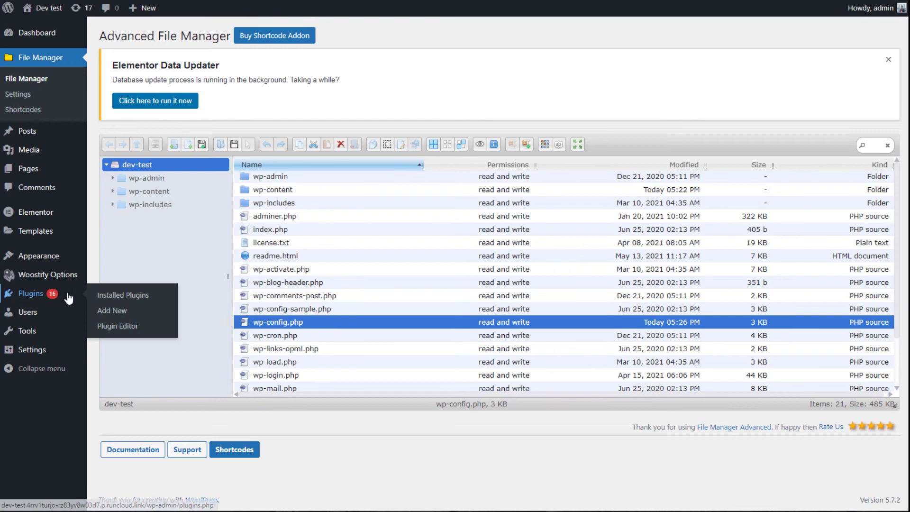
left_click(102, 311)
left_click(792, 273)
type("data")
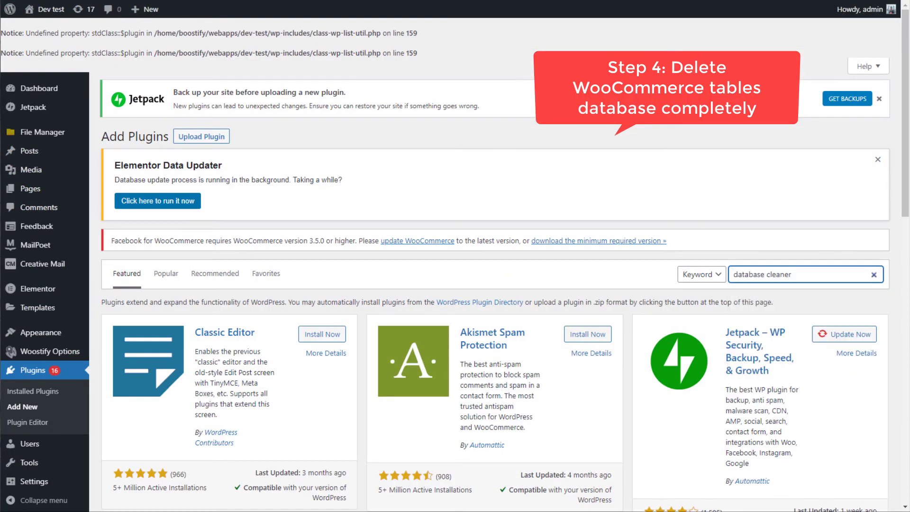
type("base cleaner")
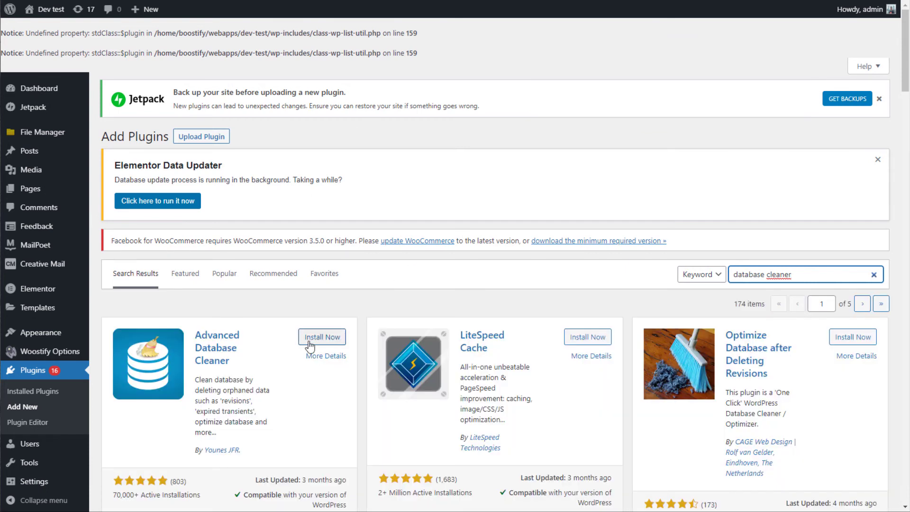
left_click(309, 346)
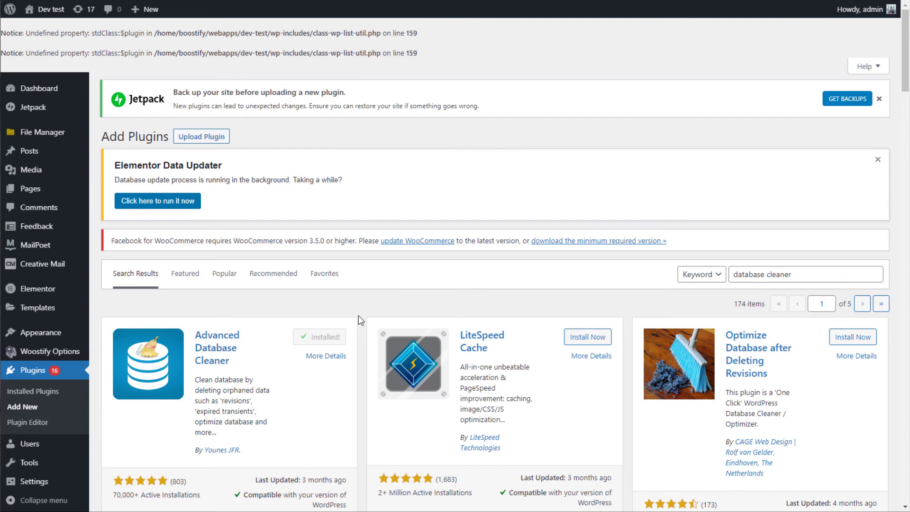
left_click(327, 337)
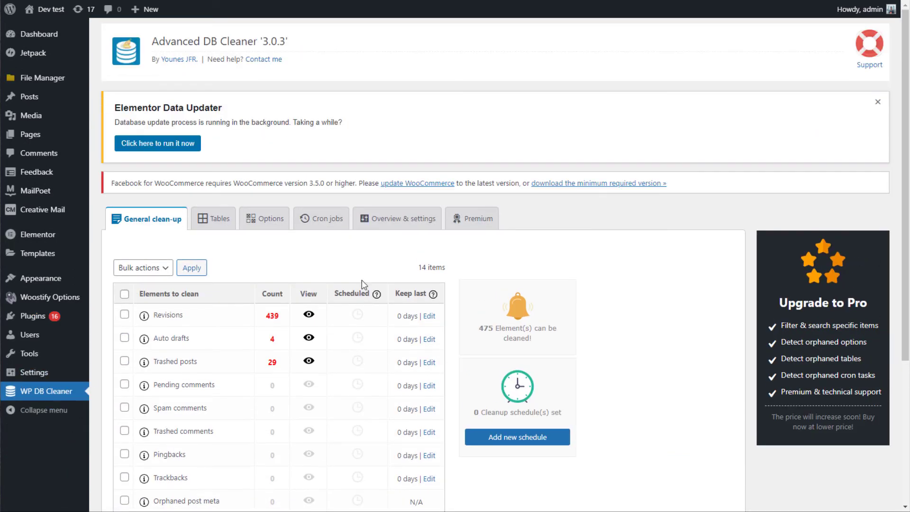
Step: Open Advanced DB Cleaner's Tables list and point out the WooCommerce category, customer and download log tables
scroll(556, 297, "down", 2)
scroll(556, 293, "down", 2)
left_click(220, 47)
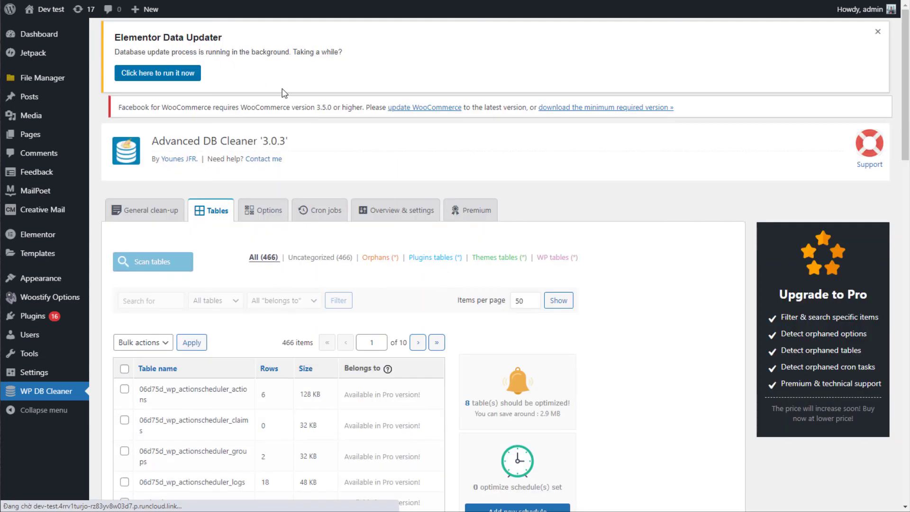
scroll(462, 181, "down", 3)
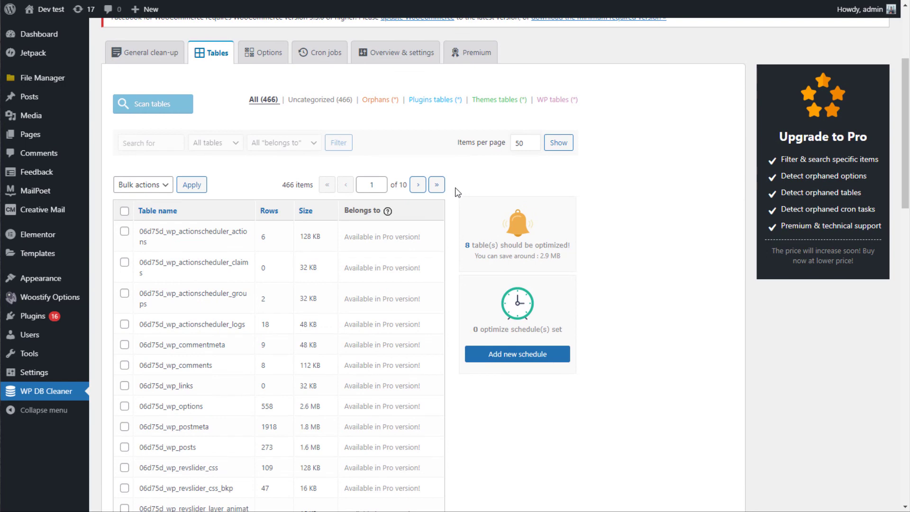
scroll(236, 360, "down", 10)
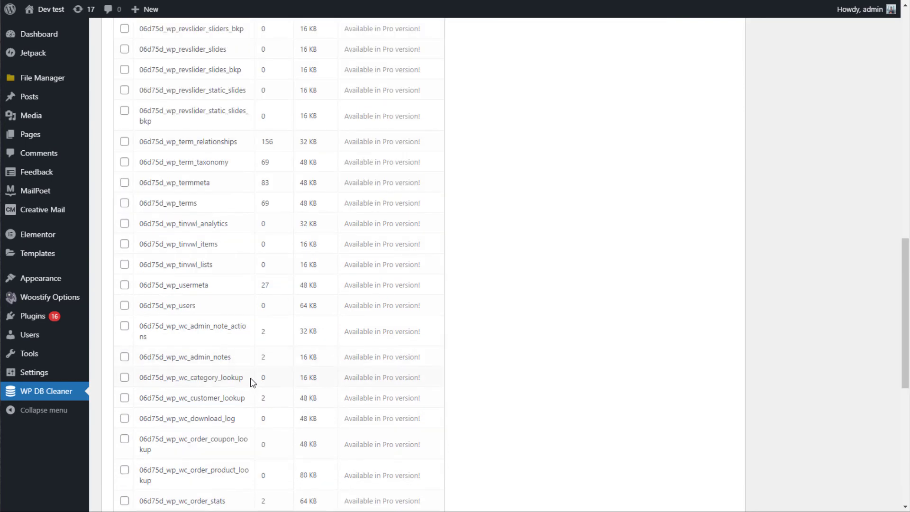
left_click_drag(250, 377, 142, 378)
left_click_drag(246, 399, 141, 406)
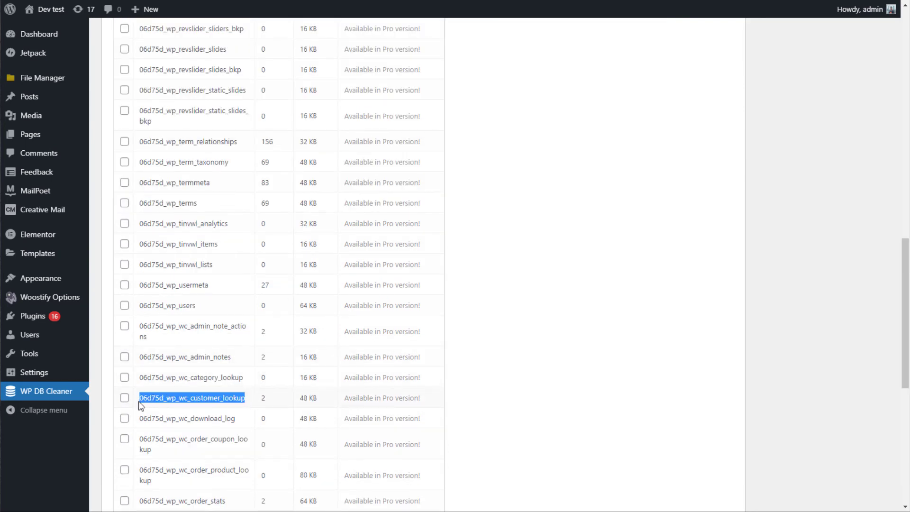
left_click_drag(241, 421, 140, 422)
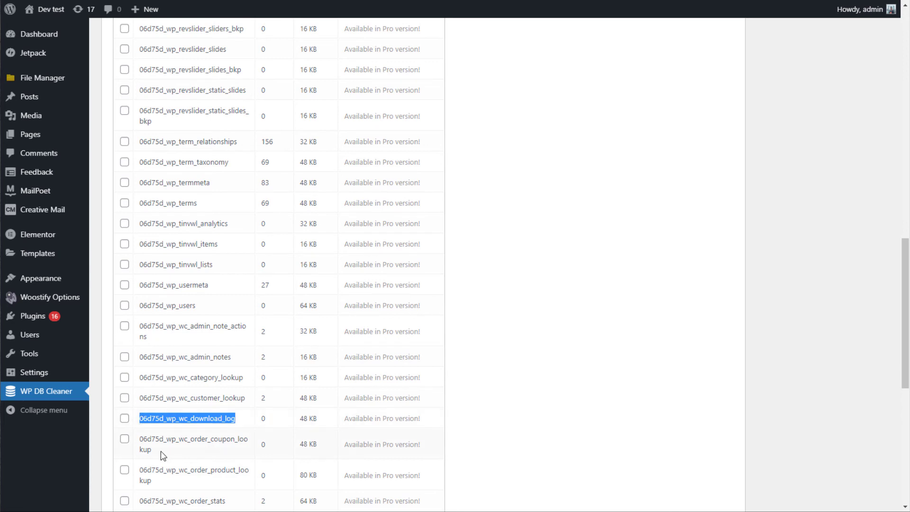
left_click_drag(162, 455, 141, 439)
Step: Tick wc_order_coupon_lookup and wc_order_product_lookup for deletion
left_click(124, 439)
scroll(125, 427, "down", 1)
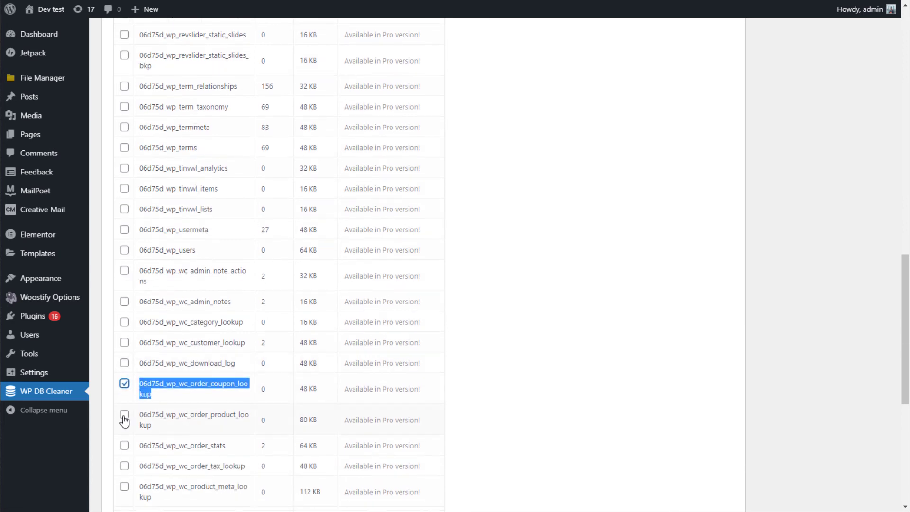
left_click(125, 416)
scroll(379, 332, "up", 20)
Step: Bulk-delete the two ticked wc_ lookup tables, confirming past the backup warning
left_click(143, 290)
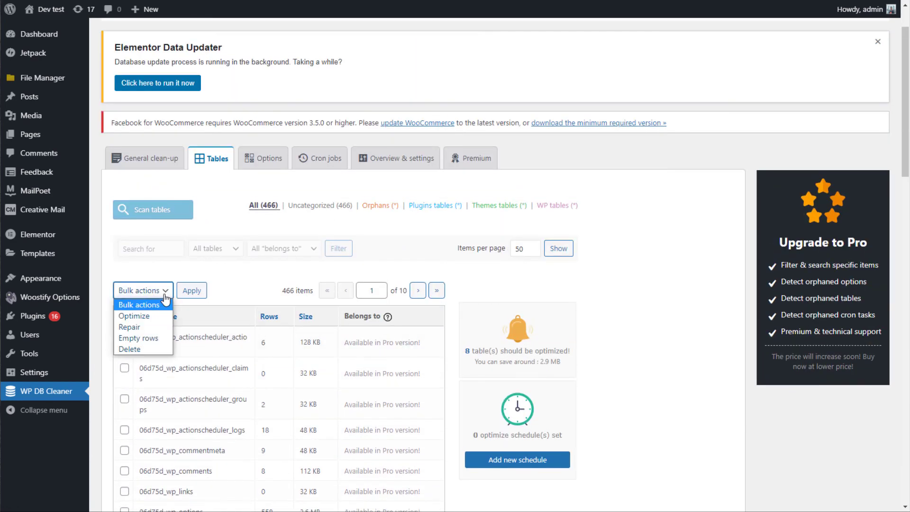
left_click(136, 350)
left_click(192, 290)
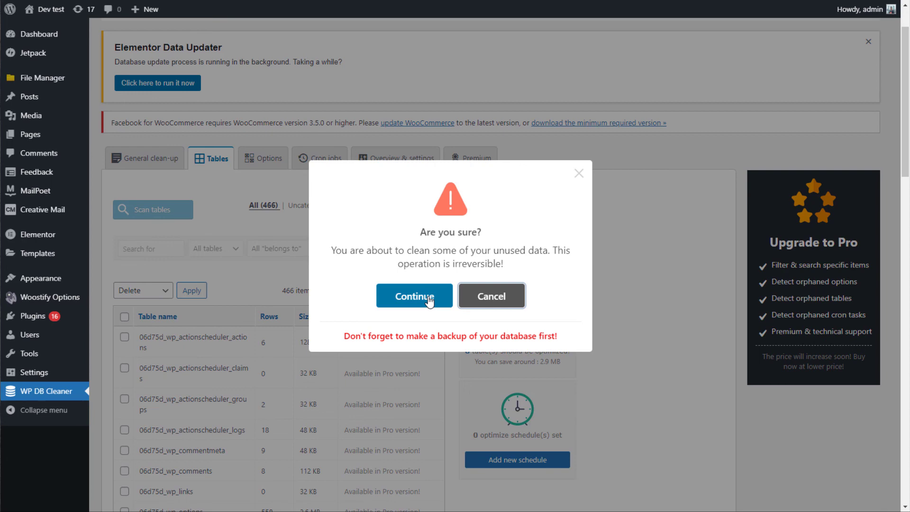
left_click_drag(558, 337, 333, 341)
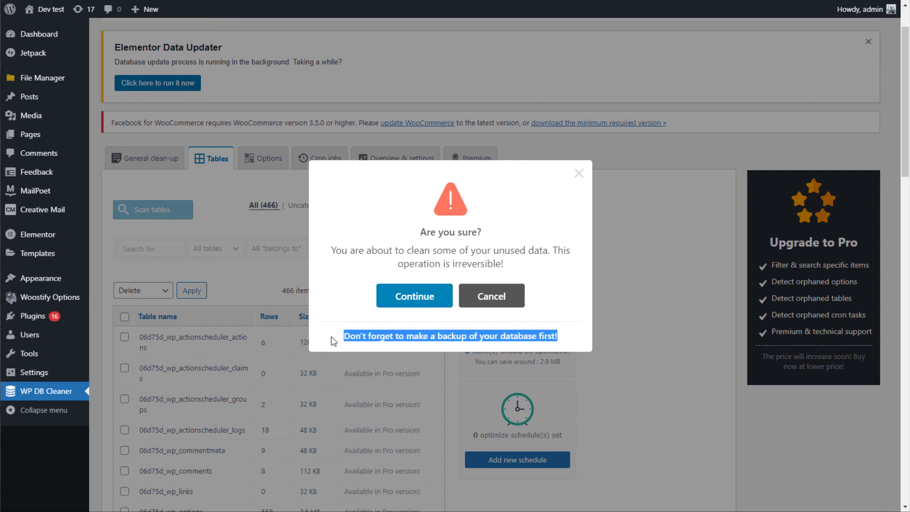
left_click(420, 298)
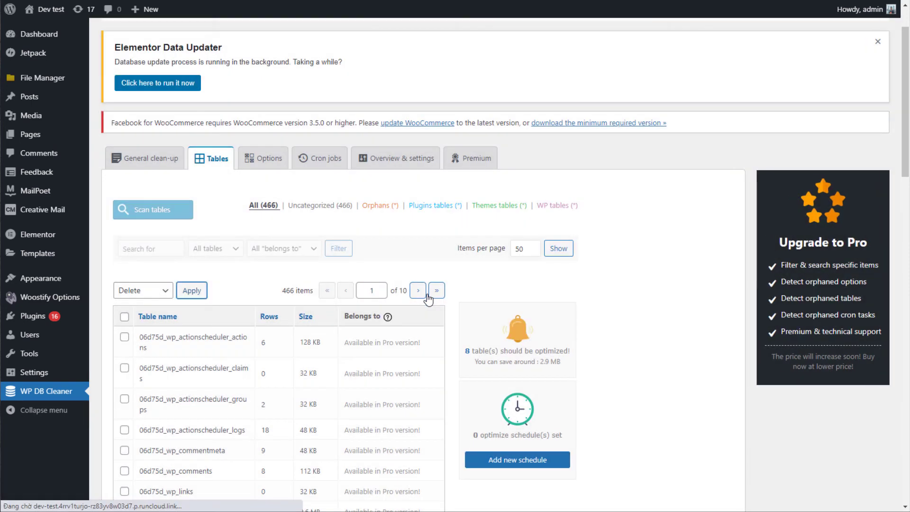
mouse_move(41, 322)
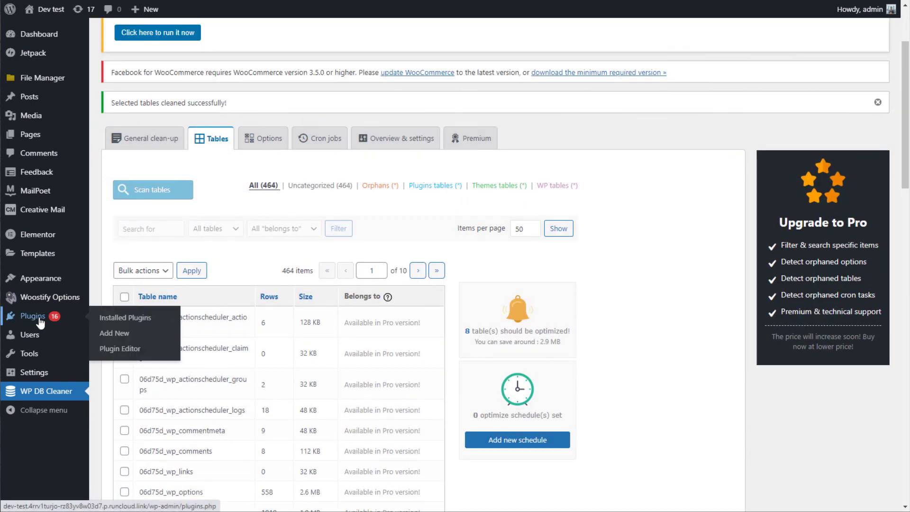
Step: Search the plugin directory for woocommerce and install the WooCommerce plugin
left_click(107, 337)
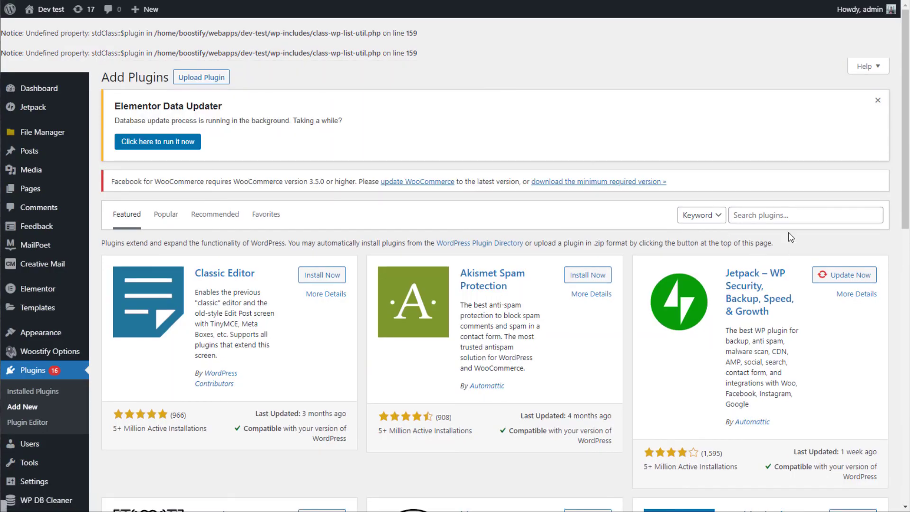
left_click(782, 216)
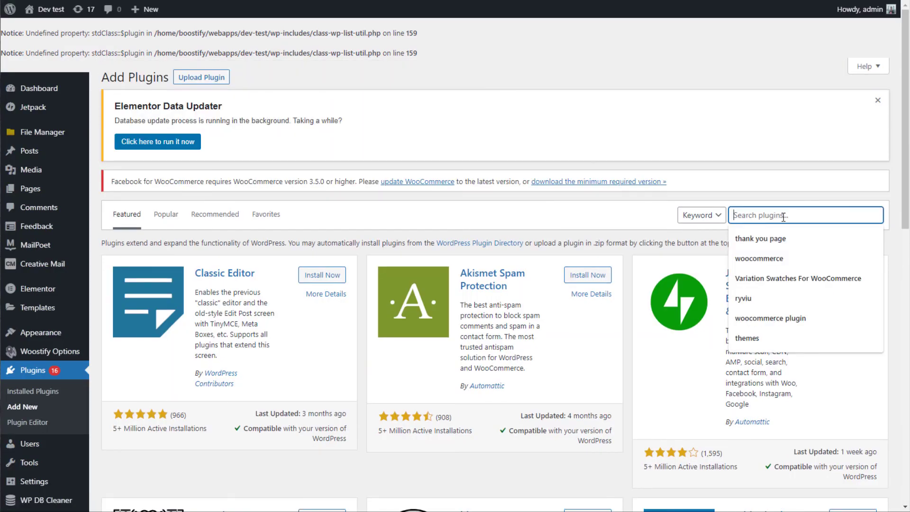
left_click(764, 258)
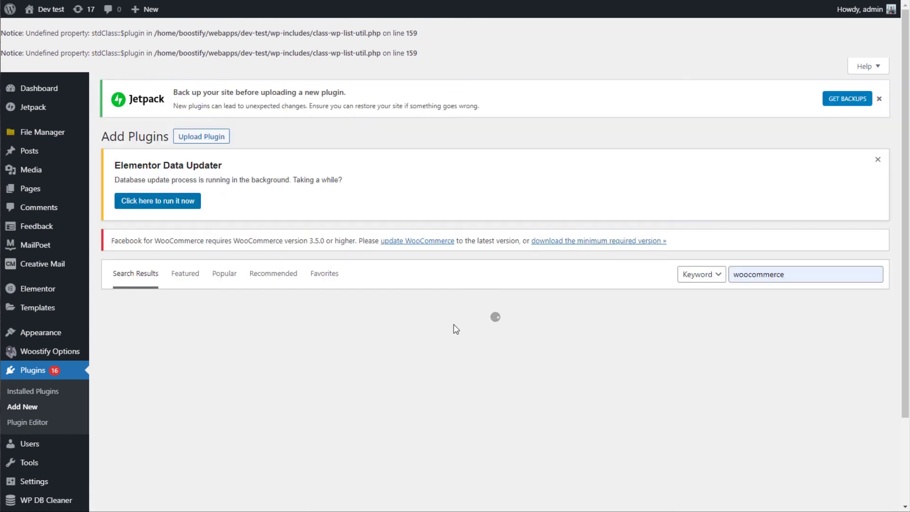
left_click(327, 338)
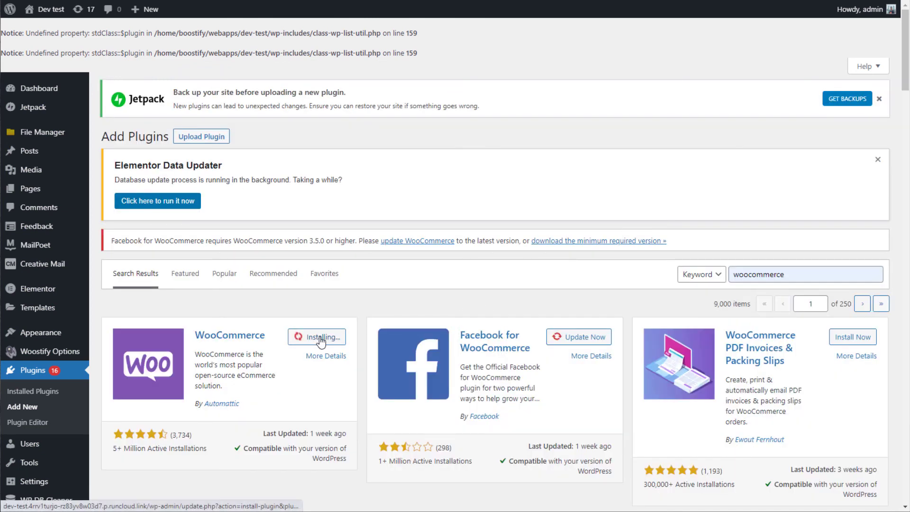